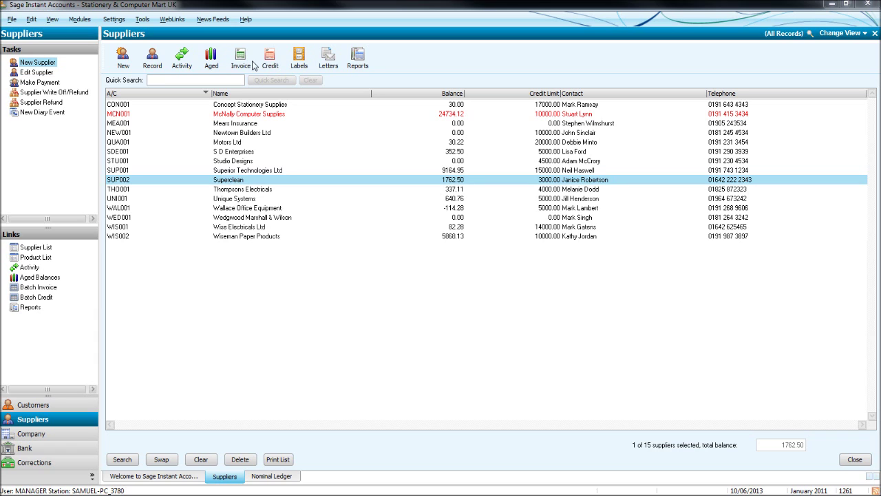
Step: Start a batch supplier invoice, then close it and discard the unsaved entry
click(242, 61)
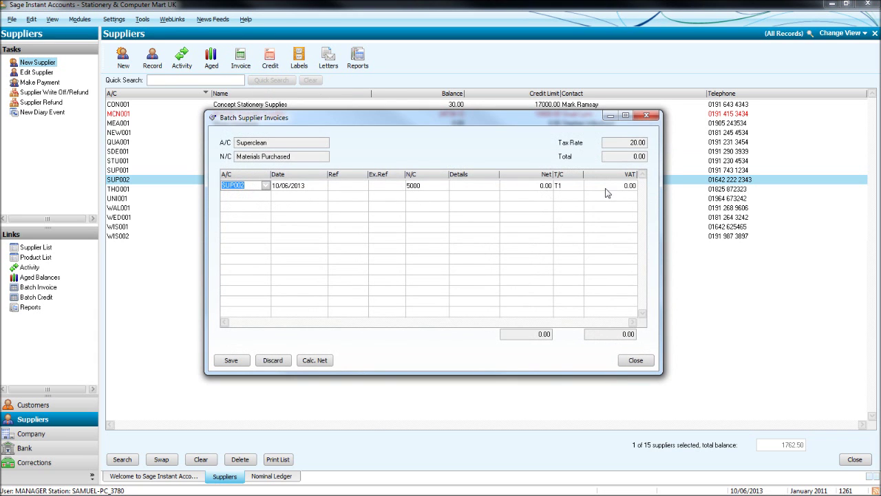
click(648, 120)
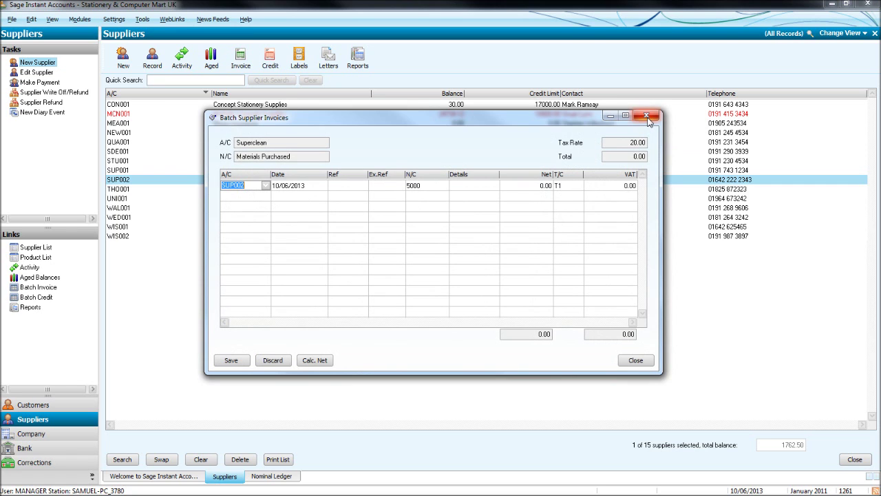
click(446, 272)
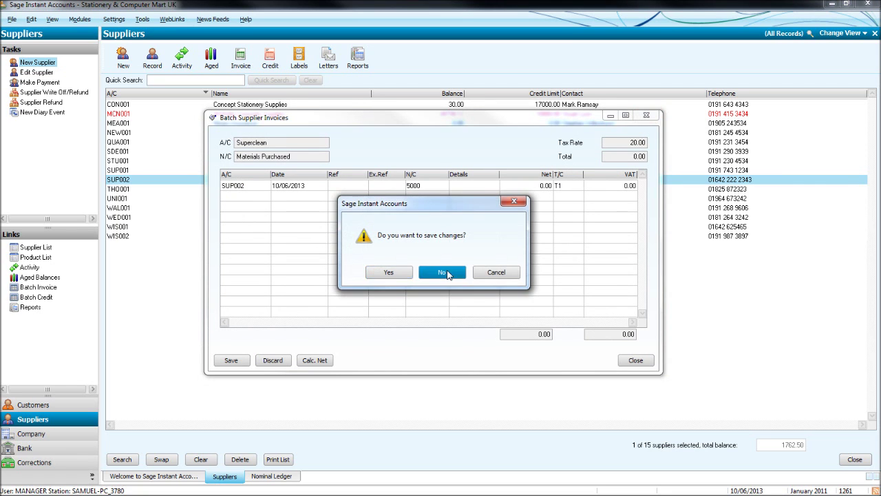
Step: Begin a batch supplier credit for CON001 dated 05/06/2011 with credit number 012
click(271, 58)
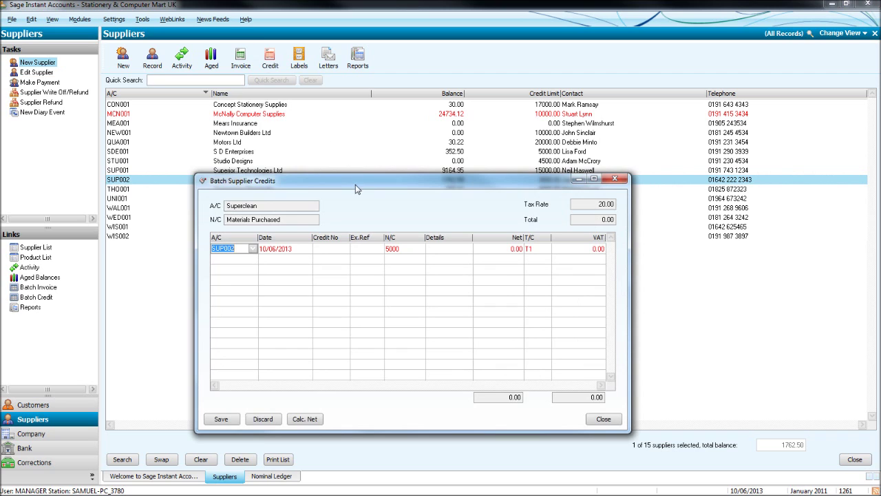
drag(357, 188, 358, 107)
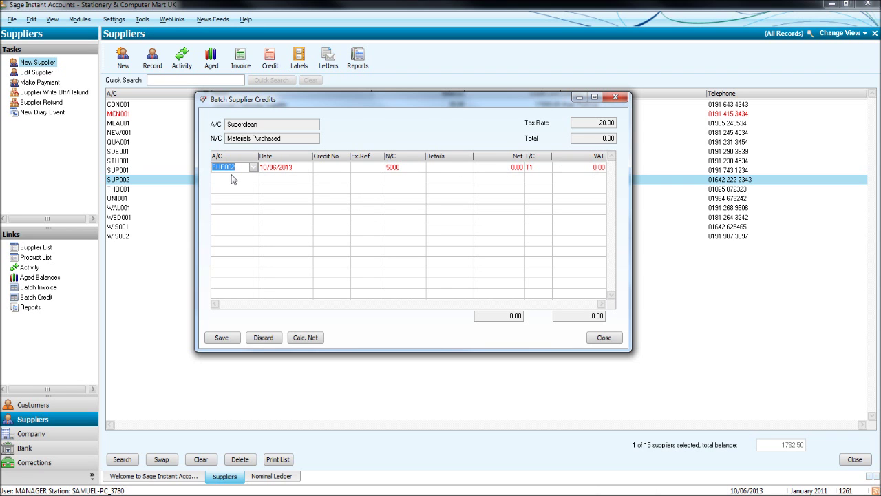
drag(320, 107, 304, 124)
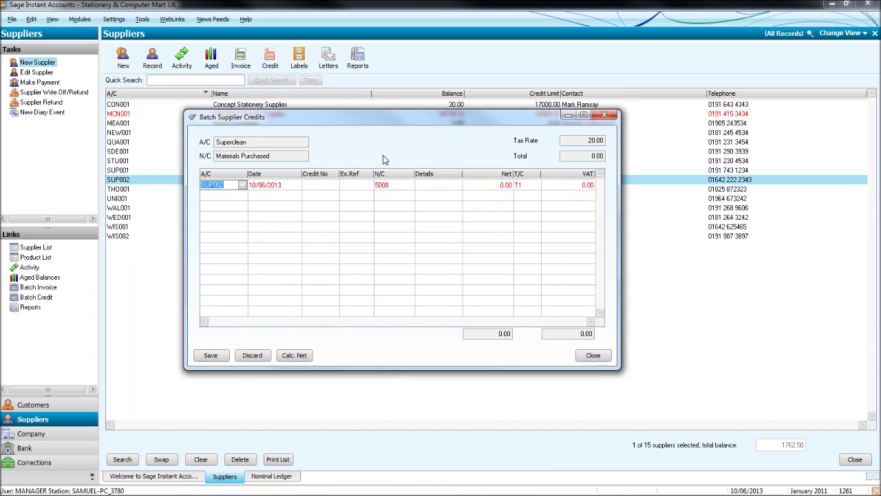
text(CON001)
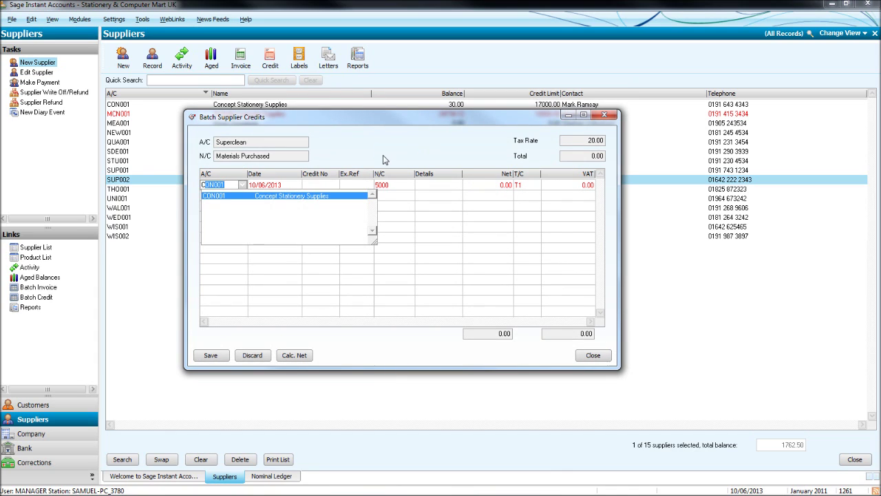
key(Tab)
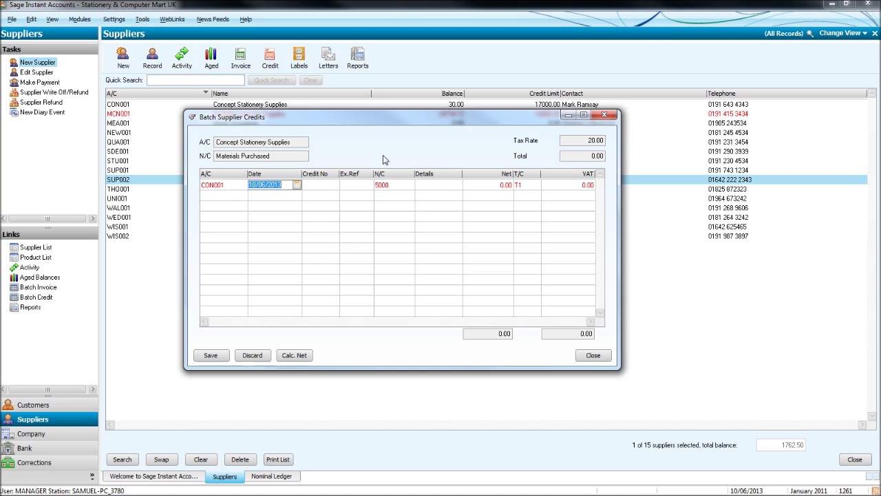
text(05)
key(Tab)
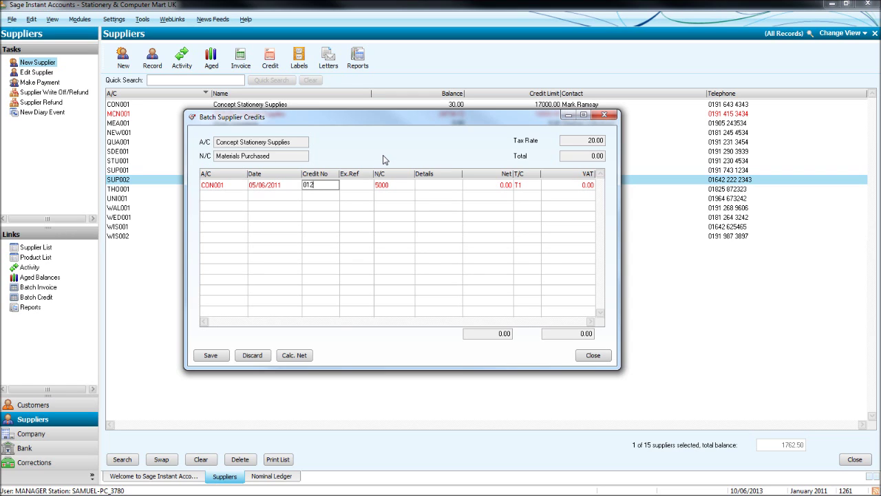
key(Tab)
key(Tab)
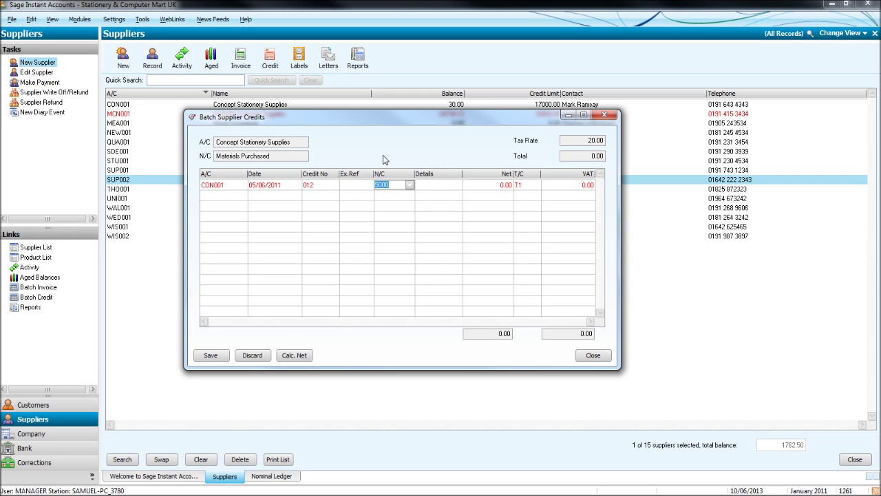
Step: Set the credit line's nominal code to 7504 Office Stationery
text(76)
key(BackSpace)
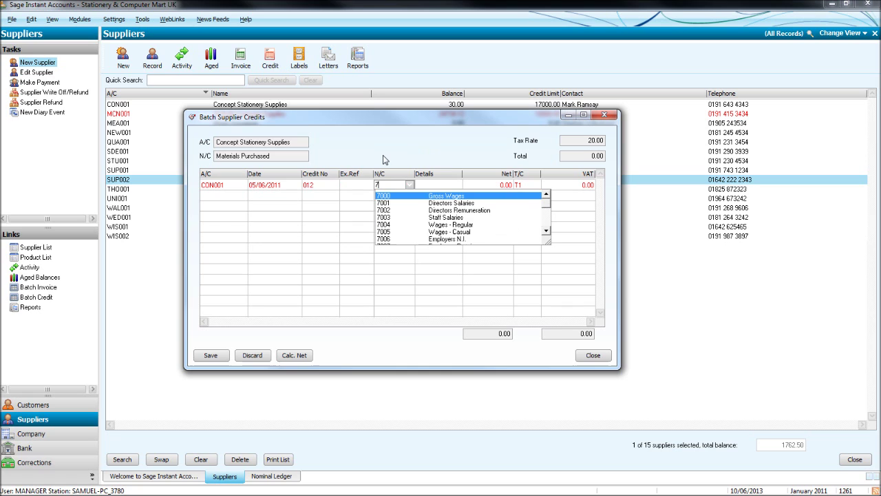
key(Down)
key(Down)
key(Down)
key(Down)
key(Down)
key(Down)
key(Down)
key(Down)
key(Down)
key(Down)
key(Down)
key(Down)
key(Down)
key(Down)
key(Down)
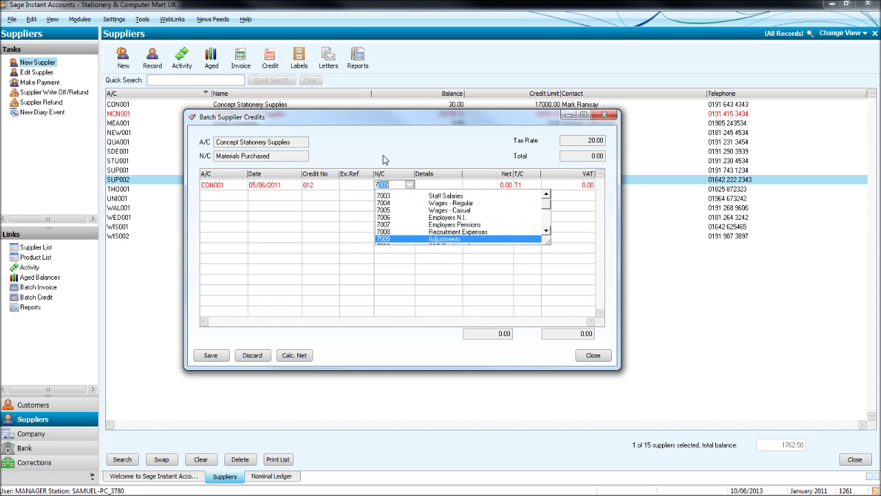
key(Down)
key(Down)
key(Down)
key(Down)
key(Down)
key(Down)
key(Down)
key(Down)
key(Down)
key(Down)
key(Down)
key(Down)
key(Down)
key(Down)
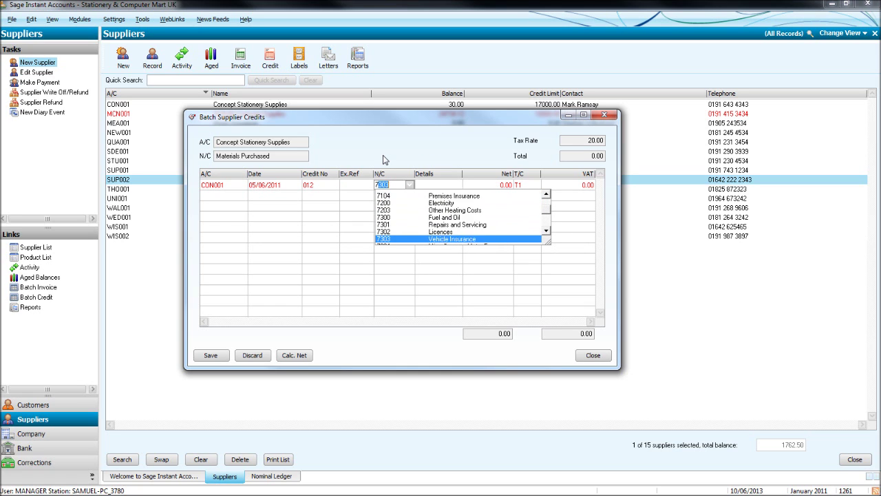
key(Down)
key(Down)
key(Down)
key(Down)
key(Down)
key(Down)
key(Down)
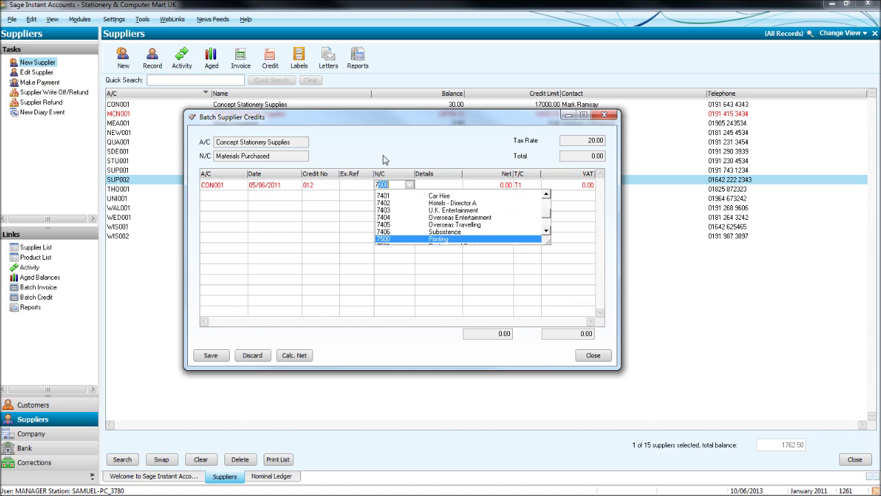
key(Down)
key(Down)
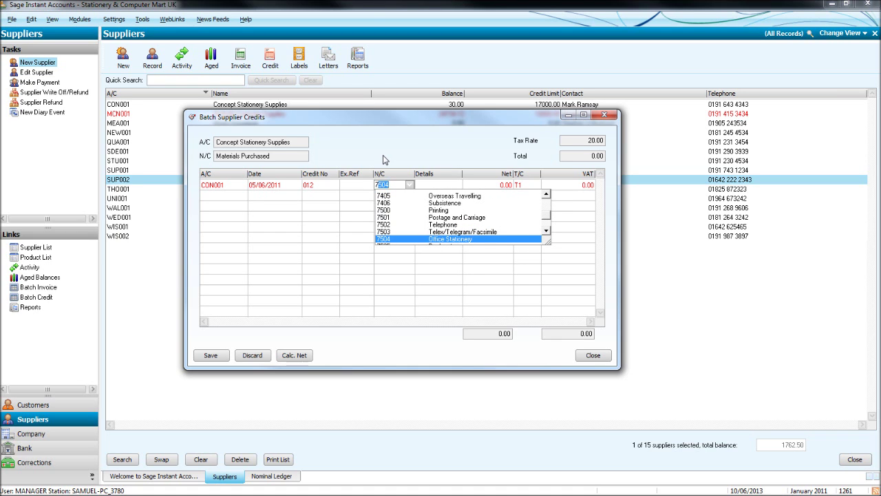
key(Tab)
Step: Enter details 'Pens and Paper' at 30.00 net and save the credit
text(Pe)
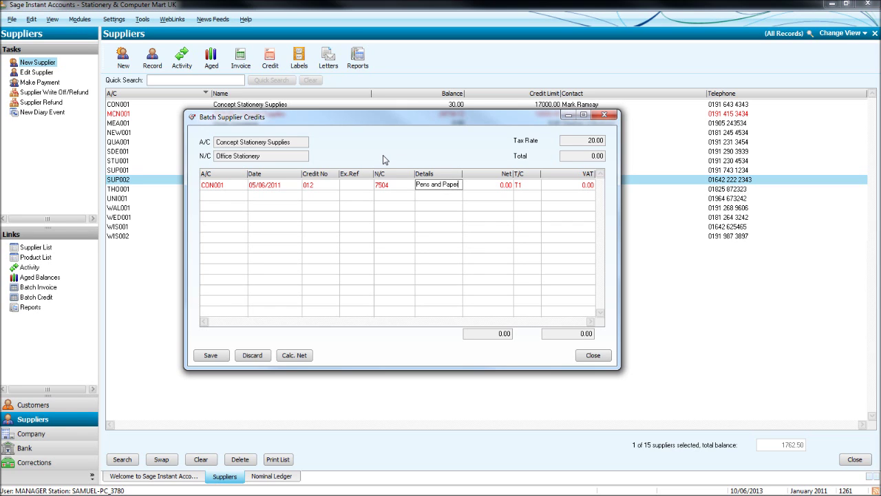
key(Tab)
text(3)
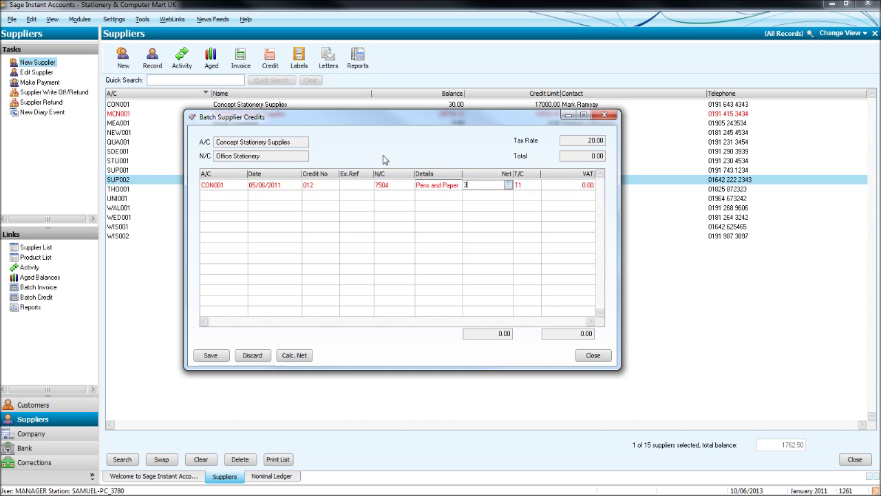
key(Tab)
key(Tab)
key(Tab)
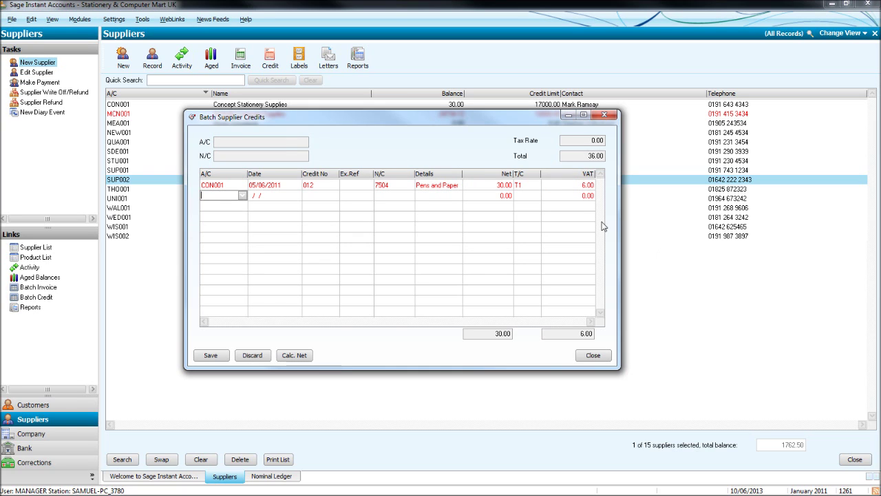
click(210, 355)
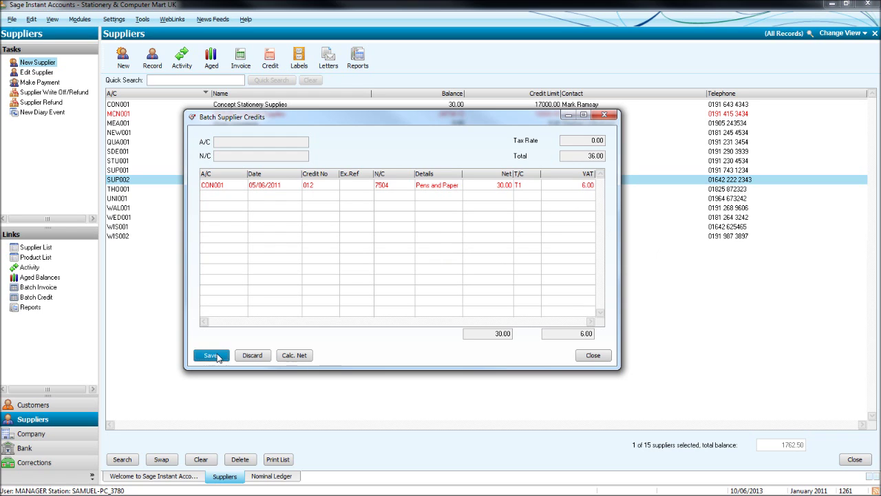
Step: Close the credit entry and open the UNI001 Unique Systems record on its Defaults tab
click(605, 115)
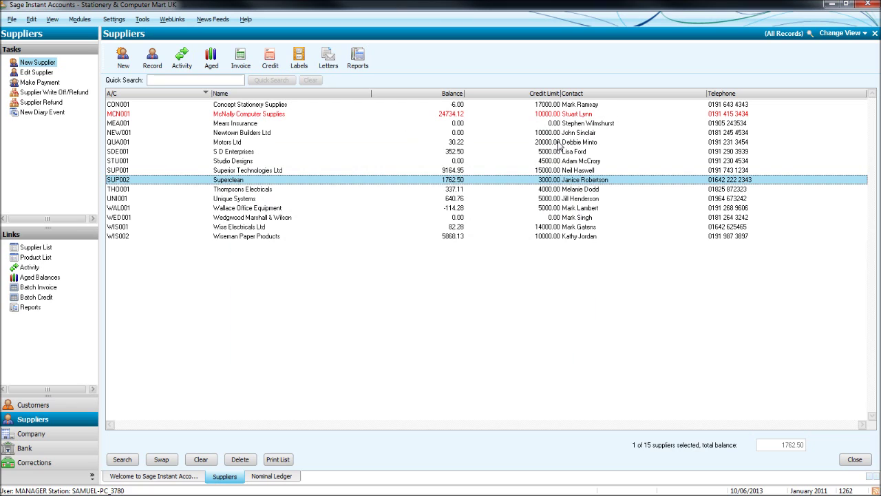
click(274, 181)
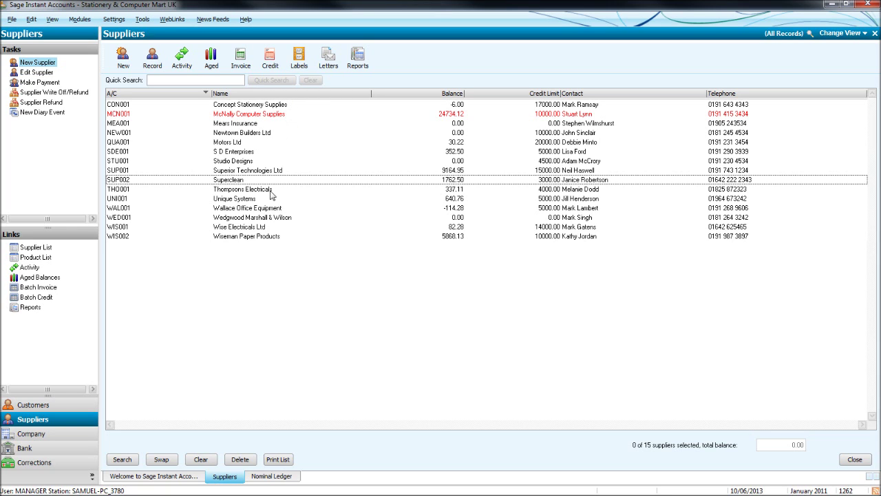
click(314, 199)
double_click(313, 199)
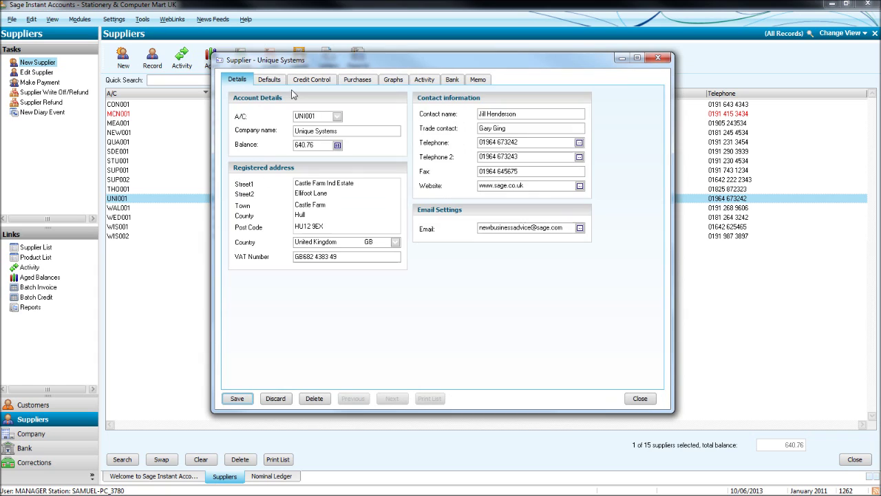
click(268, 81)
Step: View Unique Systems' credit control terms, then its monthly purchase figures
click(321, 81)
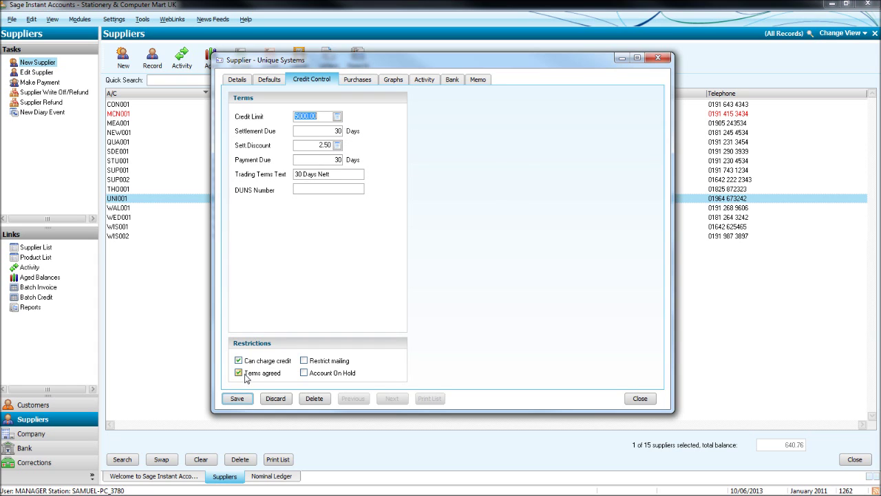
click(371, 81)
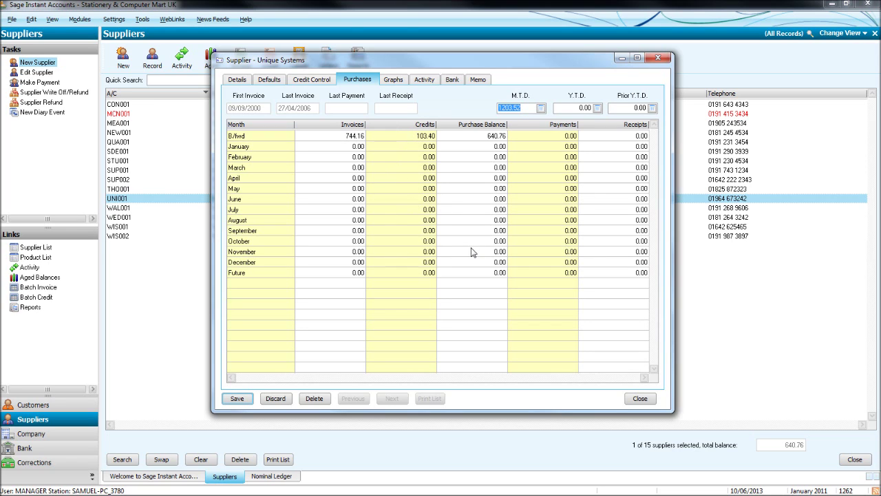
Step: Check Unique Systems' graphs, then open CON001's chart and its transaction activity
click(394, 82)
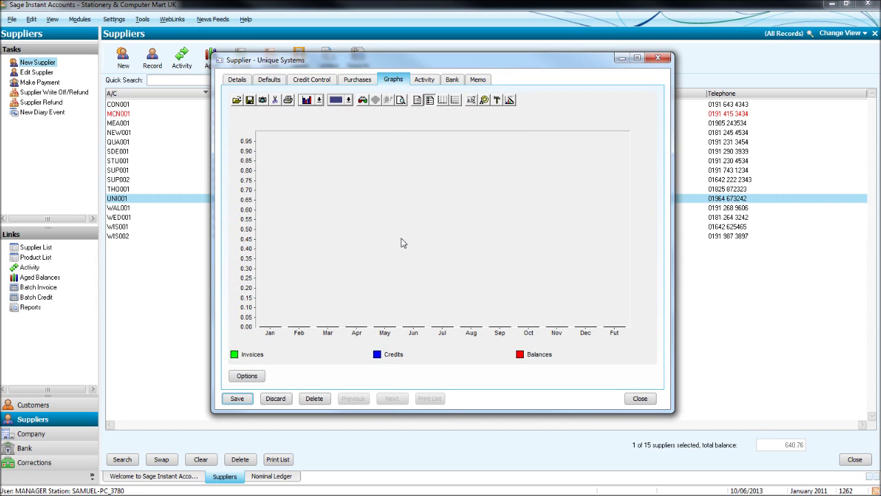
click(658, 57)
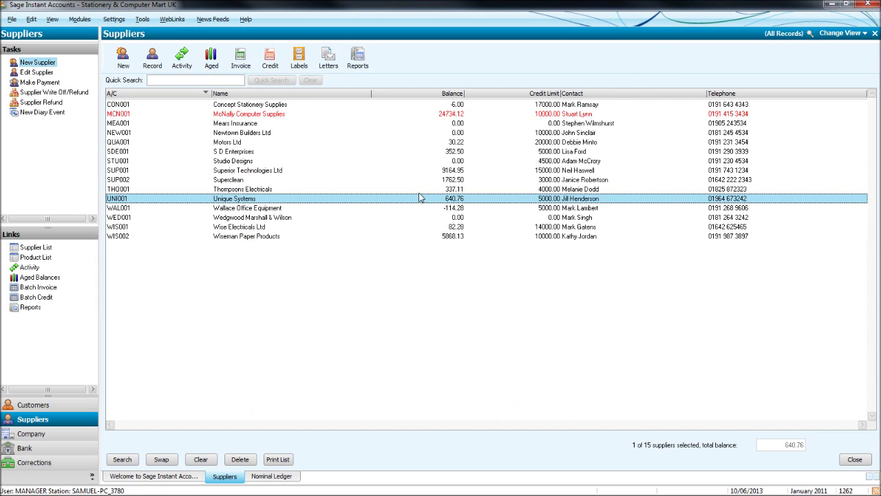
click(420, 196)
double_click(310, 105)
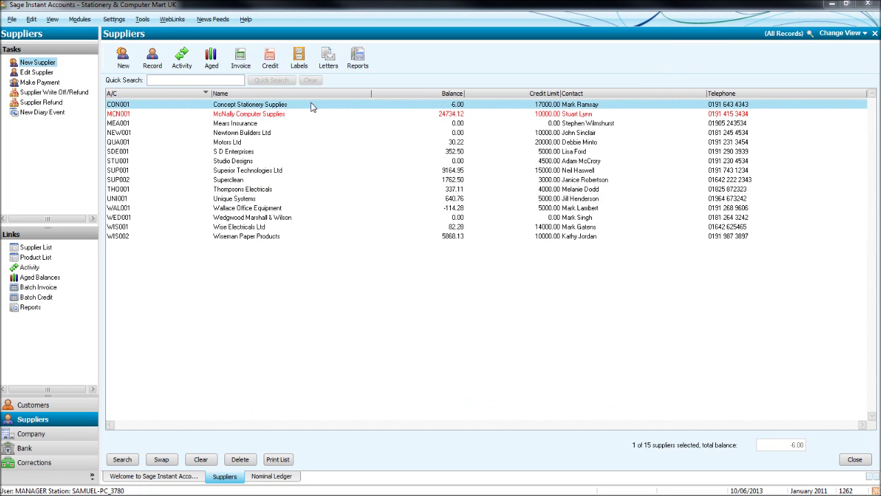
click(389, 81)
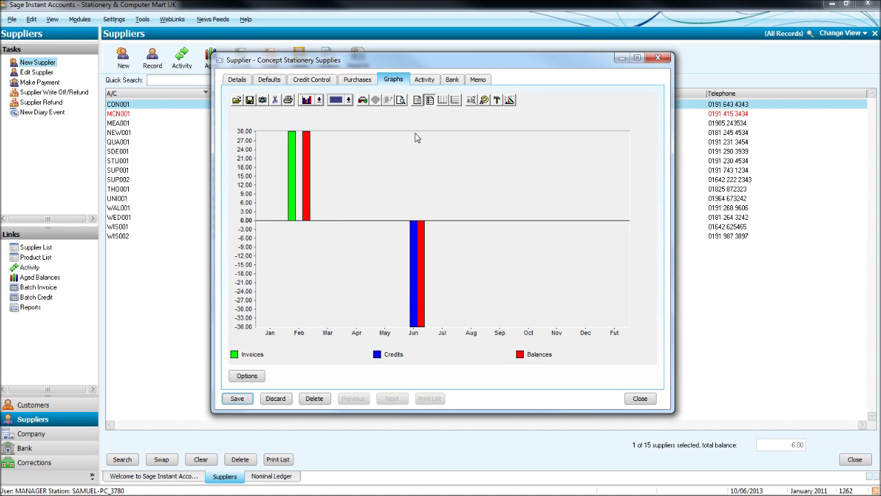
click(424, 81)
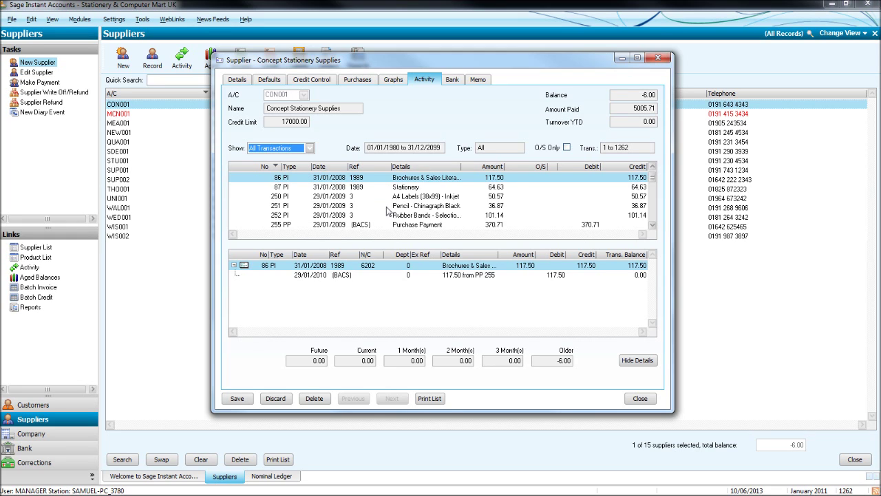
Step: Reposition the record and inspect transactions 1261 PI and 1262 PC
drag(541, 62, 598, 148)
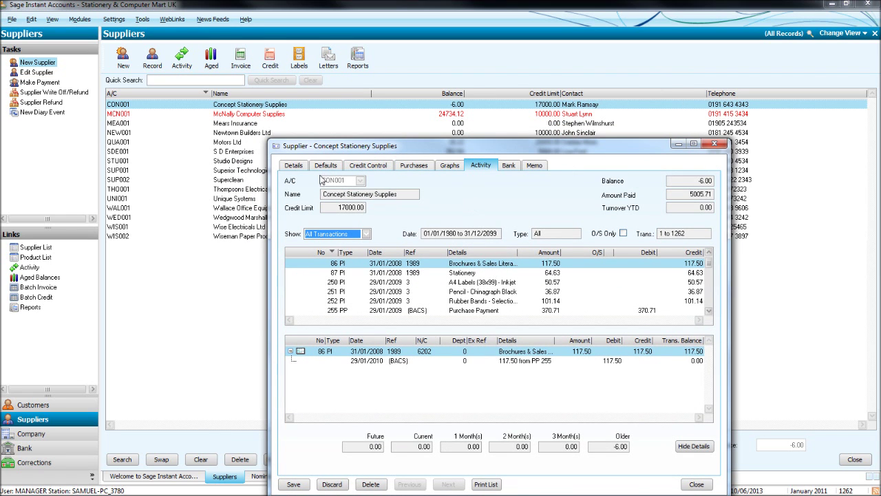
drag(405, 148, 334, 34)
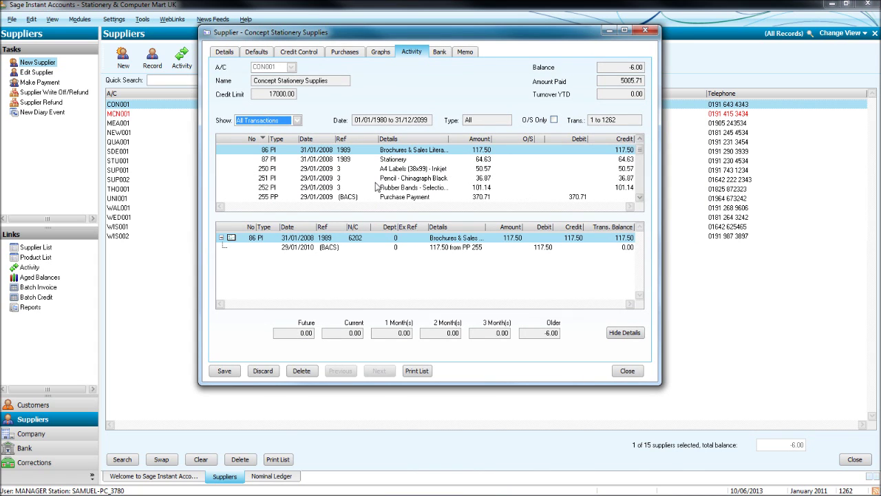
key(Down)
key(Down)
key(Down)
key(Down)
key(Down)
key(Down)
key(Down)
key(Down)
key(Down)
key(Down)
key(Down)
key(Down)
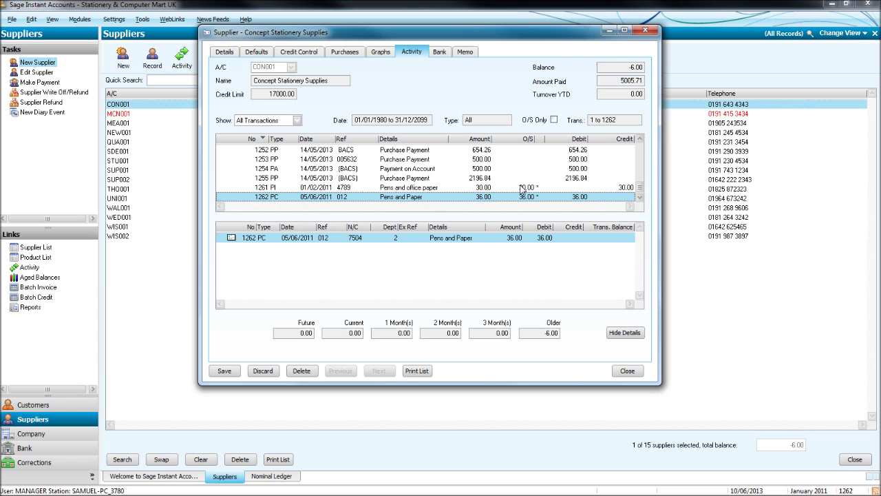
click(486, 188)
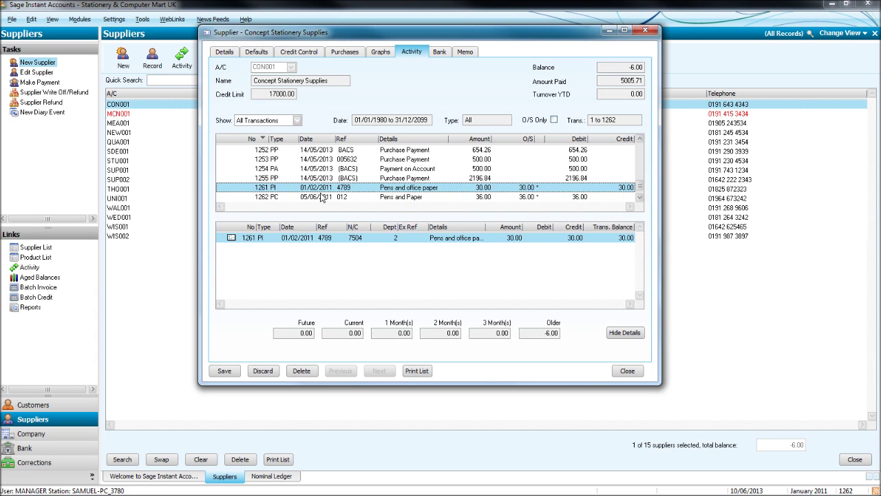
click(461, 199)
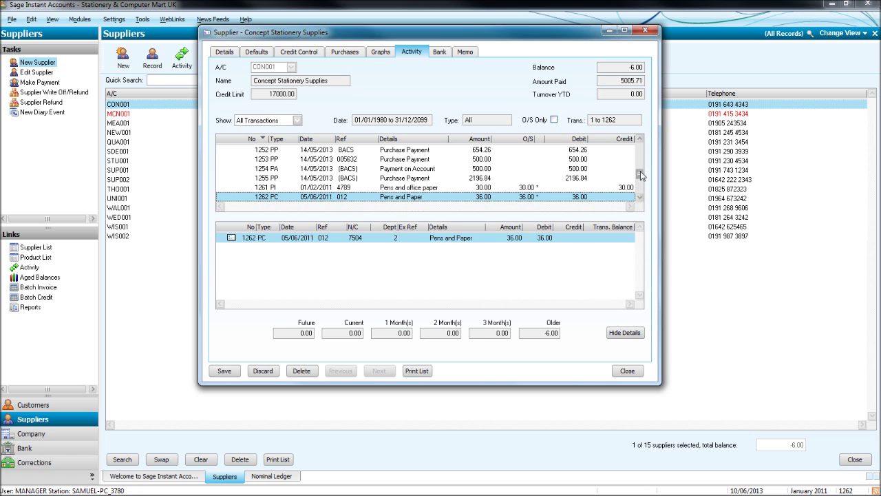
scroll(641, 184, up, 4)
scroll(581, 175, down, 1)
scroll(582, 176, down, 6)
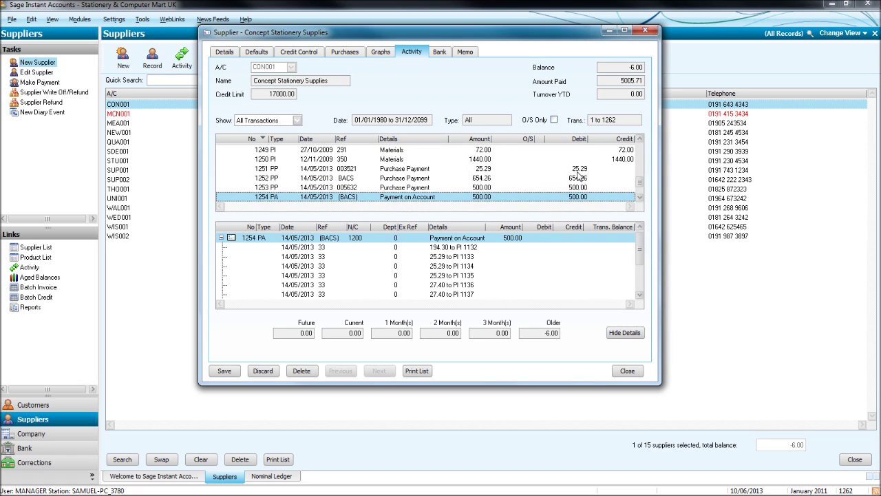
scroll(568, 175, up, 10)
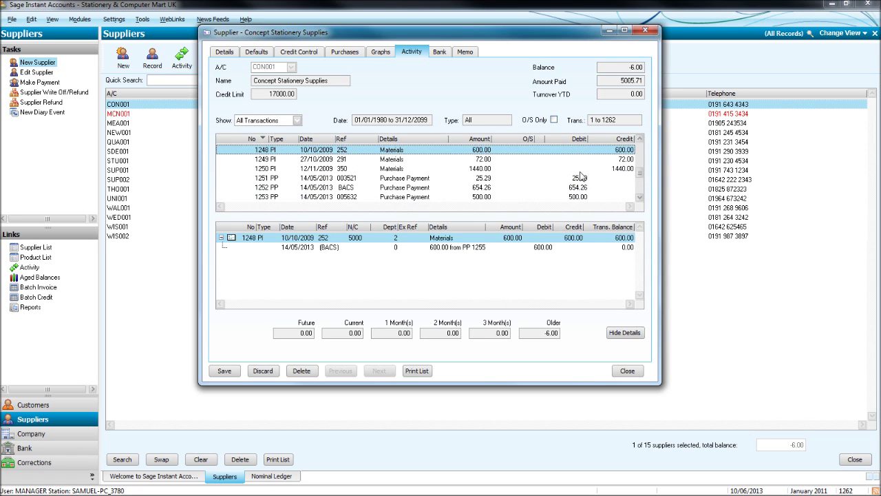
Step: Toggle the O/S Only filter on and off, ending with all transactions, and select 1262 PC
click(553, 121)
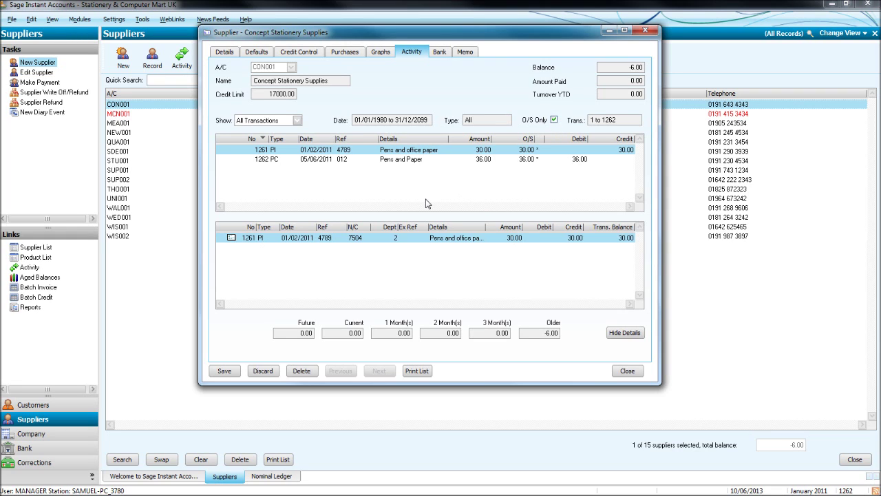
click(554, 120)
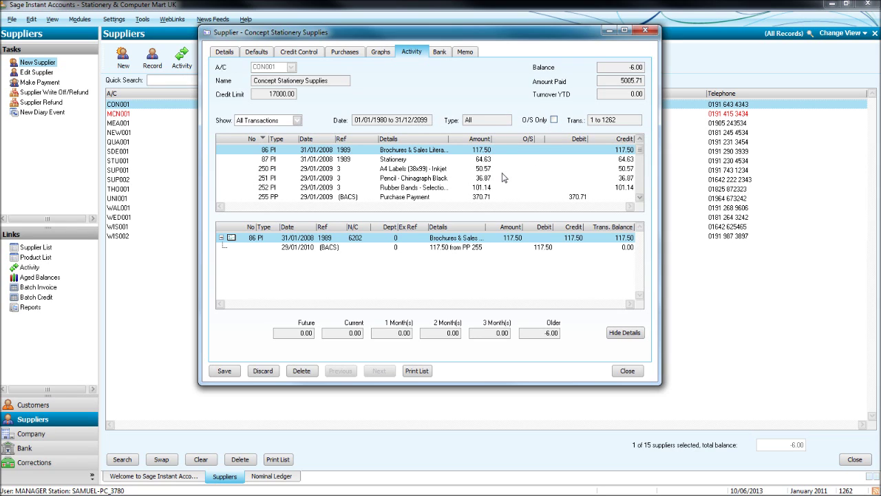
click(554, 120)
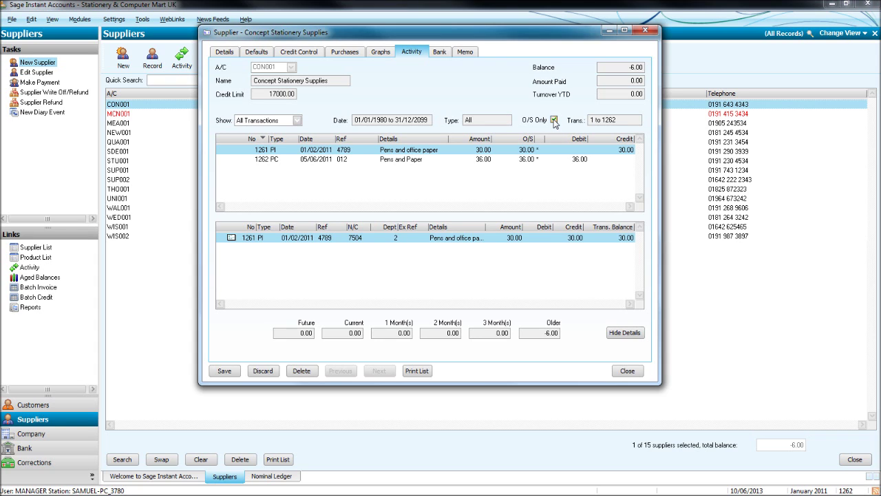
click(554, 120)
click(554, 120)
click(555, 120)
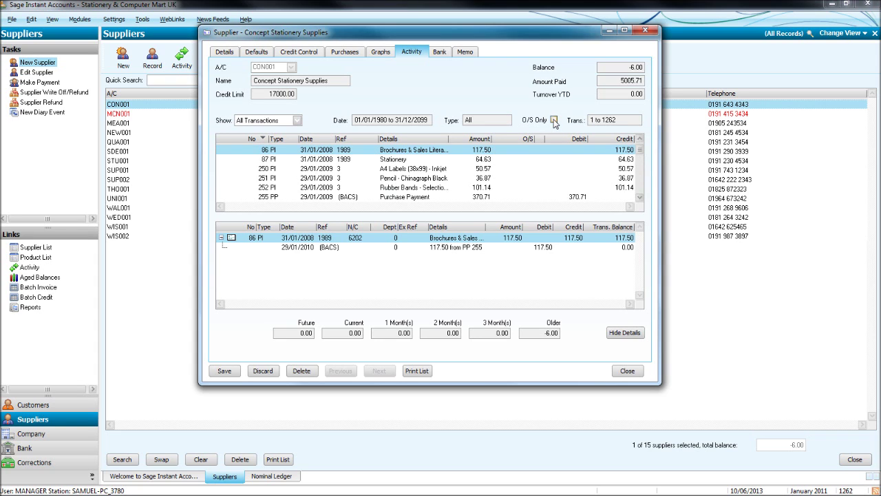
click(554, 120)
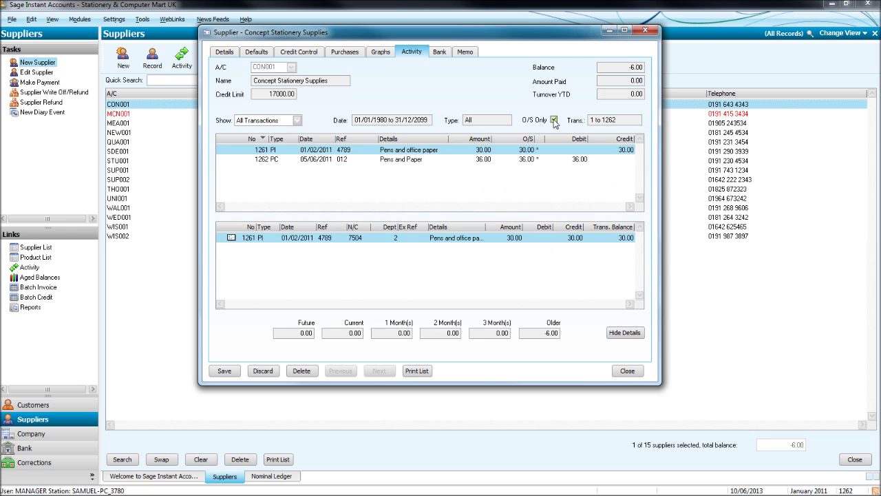
click(554, 119)
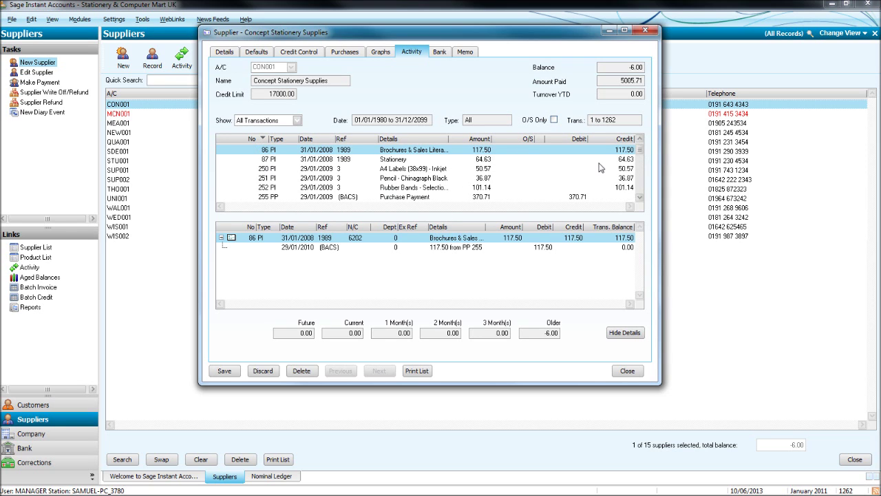
click(642, 169)
click(640, 199)
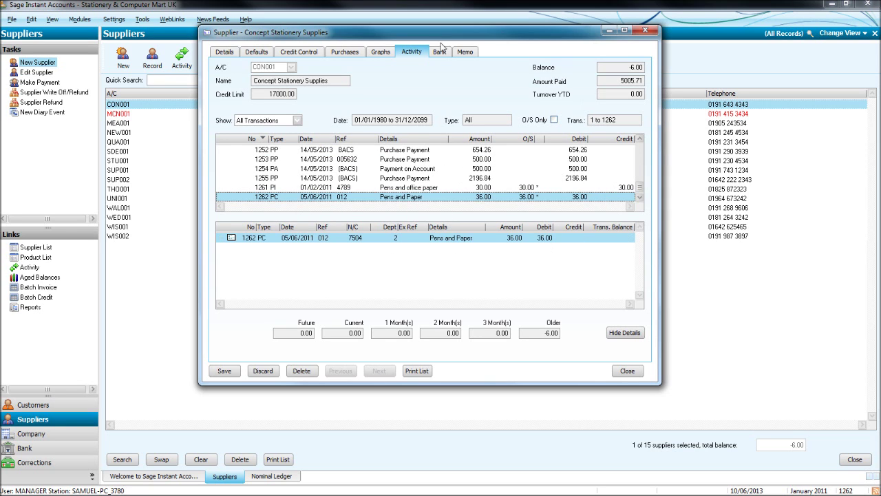
Step: Browse the Bank, Memo, Activity, Defaults, Credit Control, Purchases and Graphs tabs, then close the record
click(438, 52)
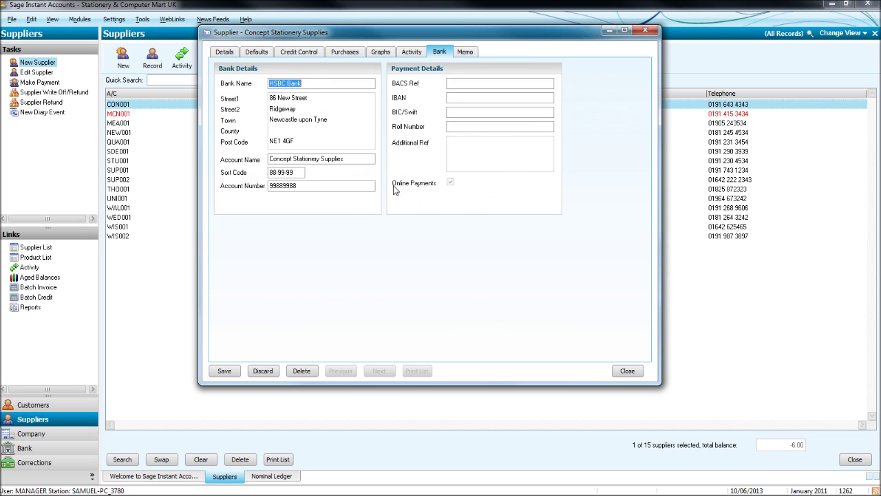
click(469, 53)
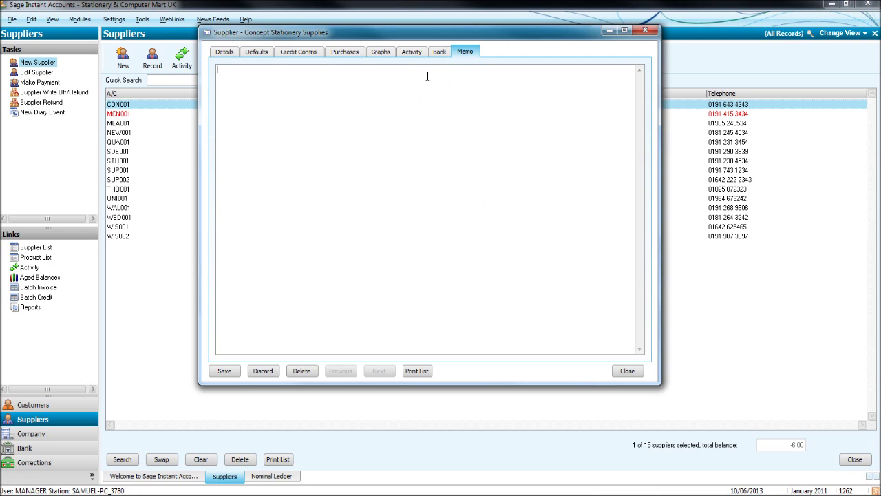
click(441, 54)
click(411, 54)
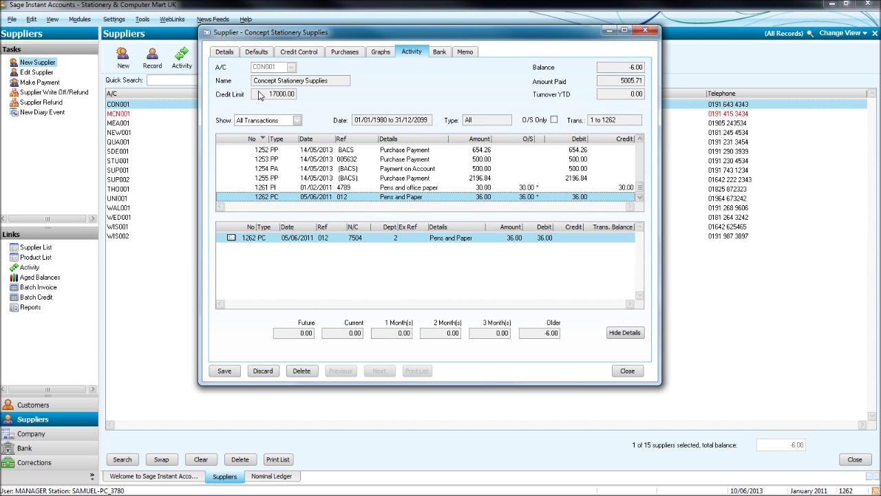
click(257, 52)
click(299, 52)
click(357, 55)
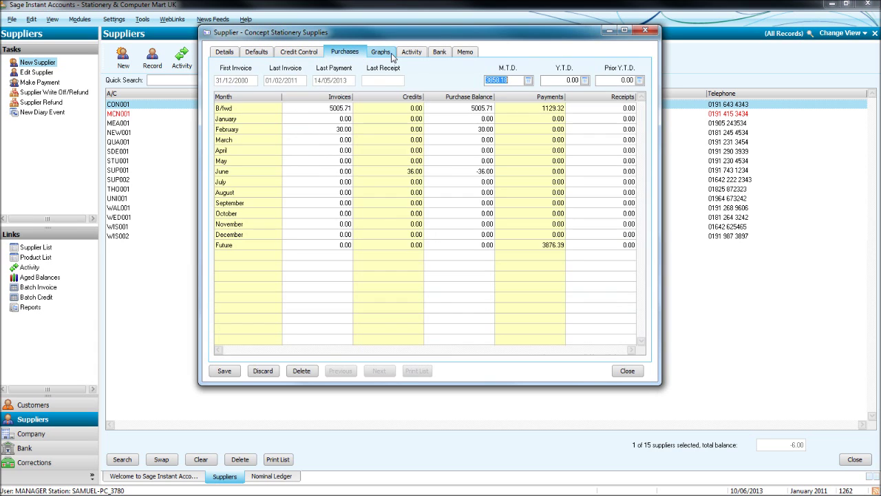
click(390, 54)
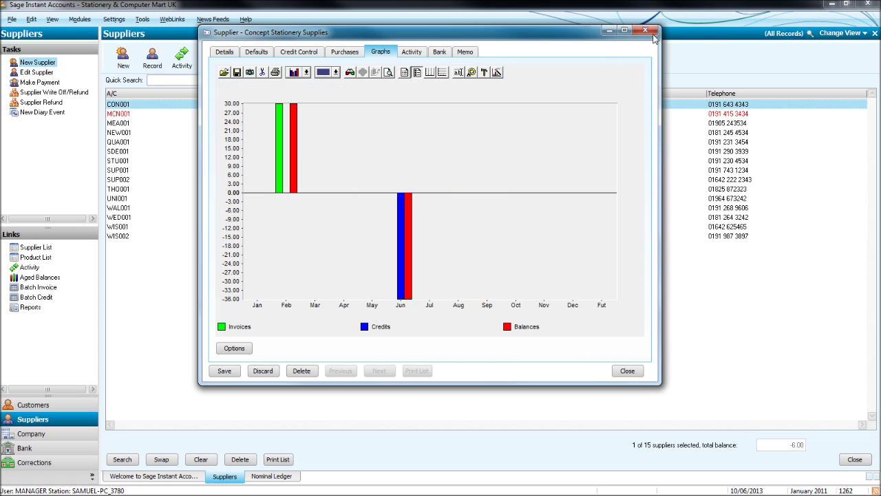
click(645, 31)
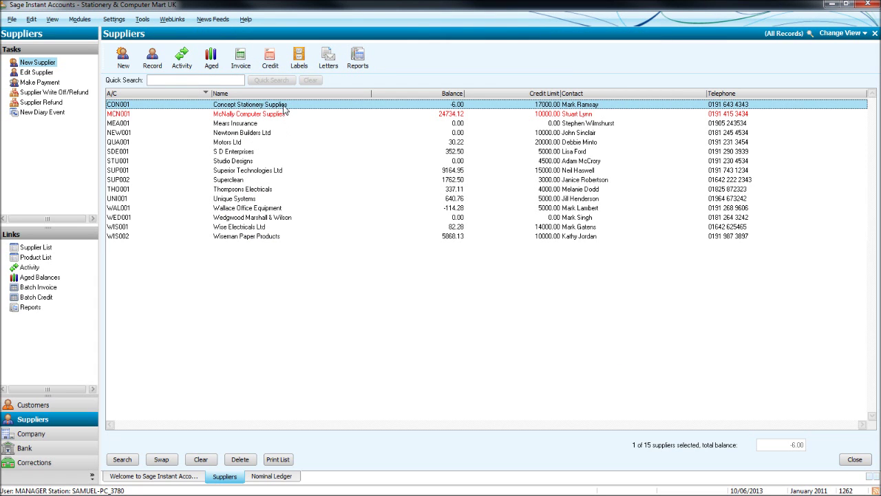
Step: Reopen Concept Stationery Supplies' activity briefly, then close the record and activity window
click(284, 107)
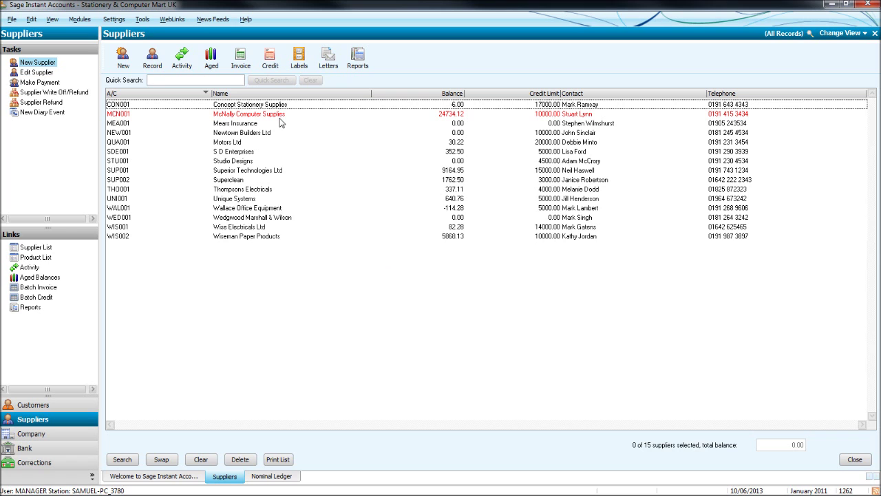
double_click(340, 106)
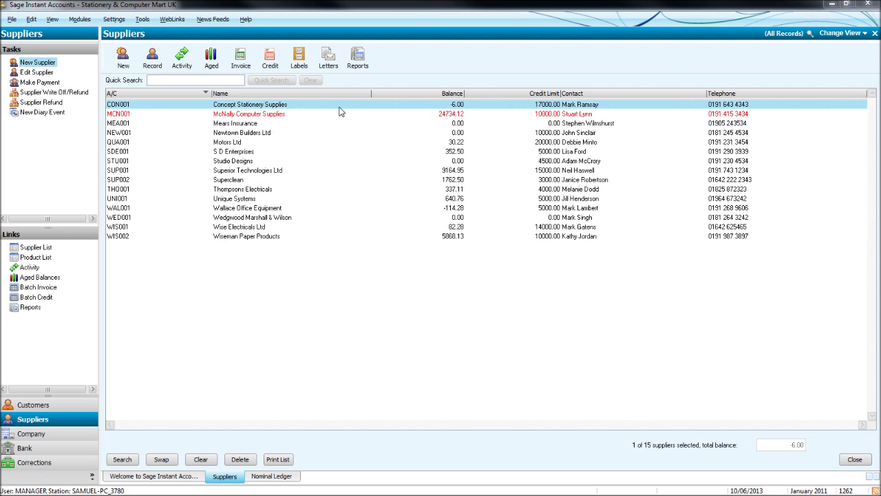
click(411, 52)
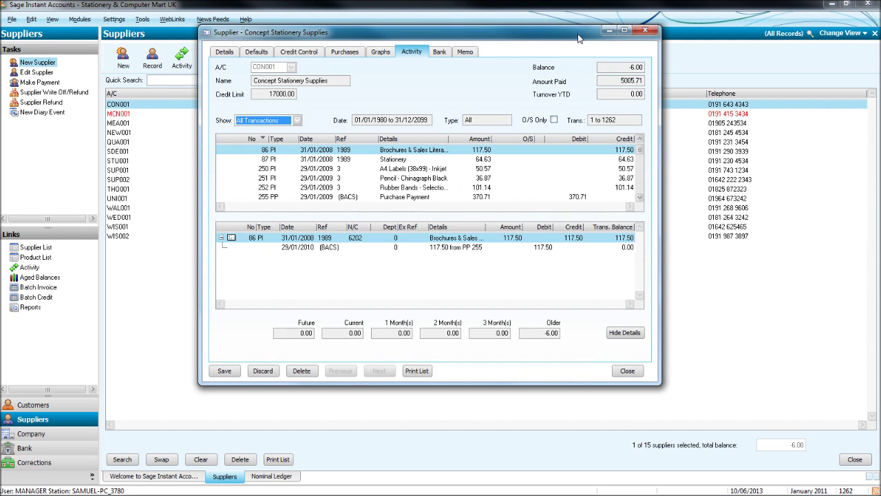
click(645, 31)
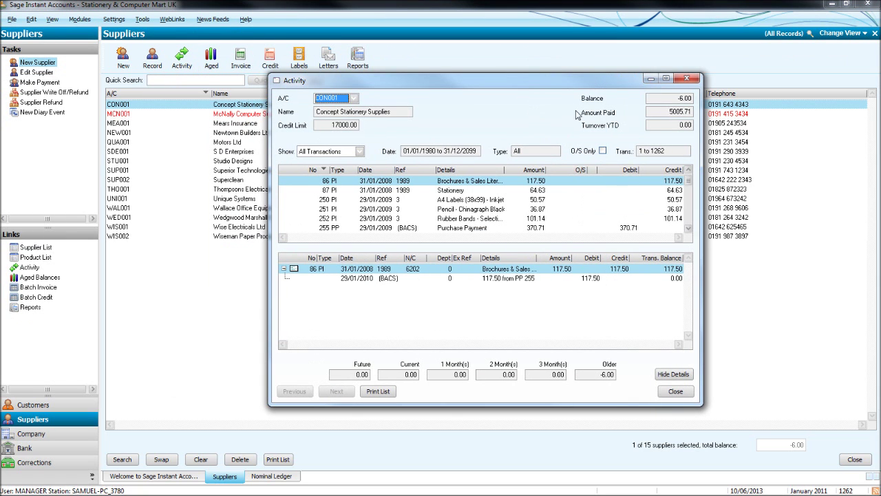
click(686, 78)
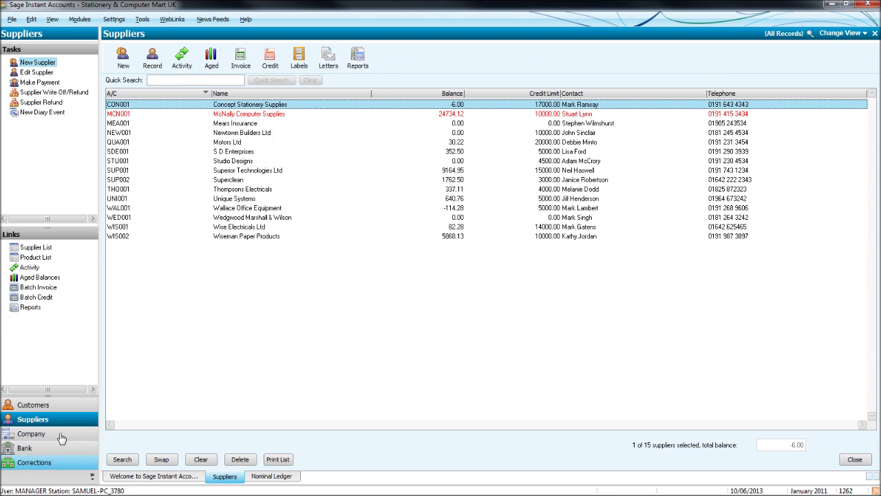
Step: View nominal account 0020 Plant and Machinery's activity, then return to Suppliers
click(67, 437)
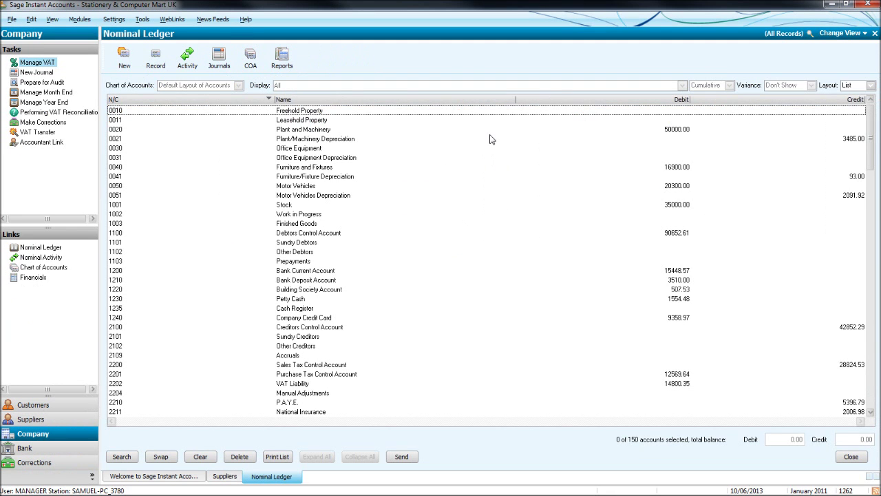
click(393, 133)
click(187, 58)
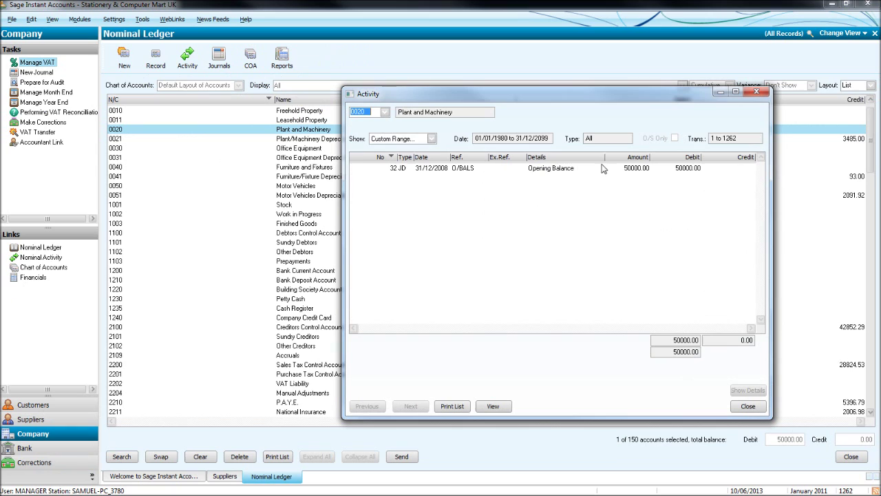
click(757, 92)
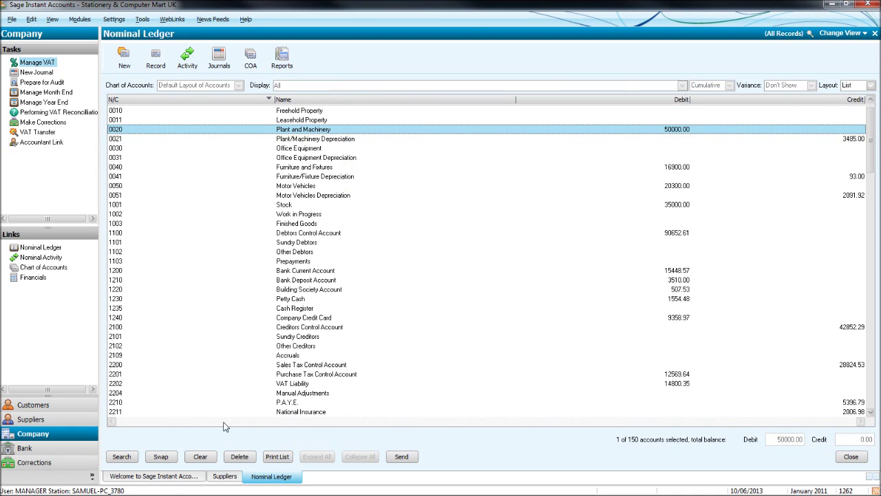
click(51, 421)
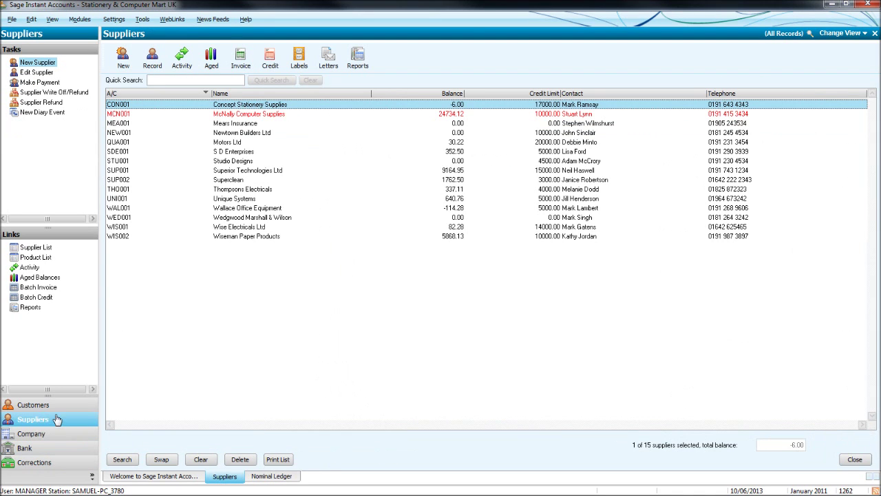
Step: Open CON001's activity and sort it by No, Date, Details, Debit, then No again
double_click(342, 109)
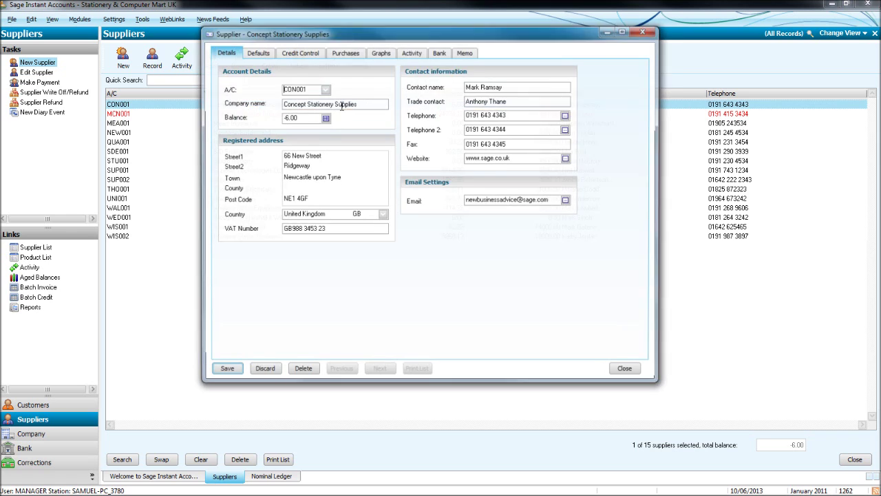
click(410, 54)
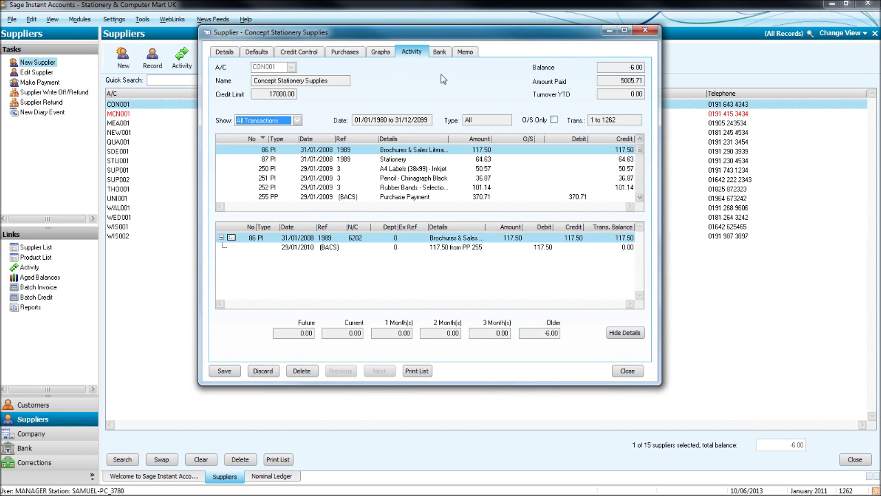
click(256, 139)
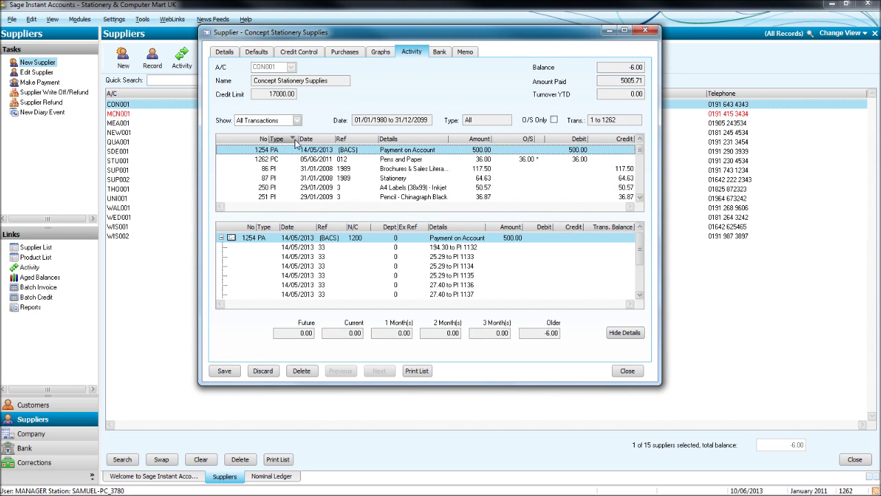
click(307, 140)
click(399, 139)
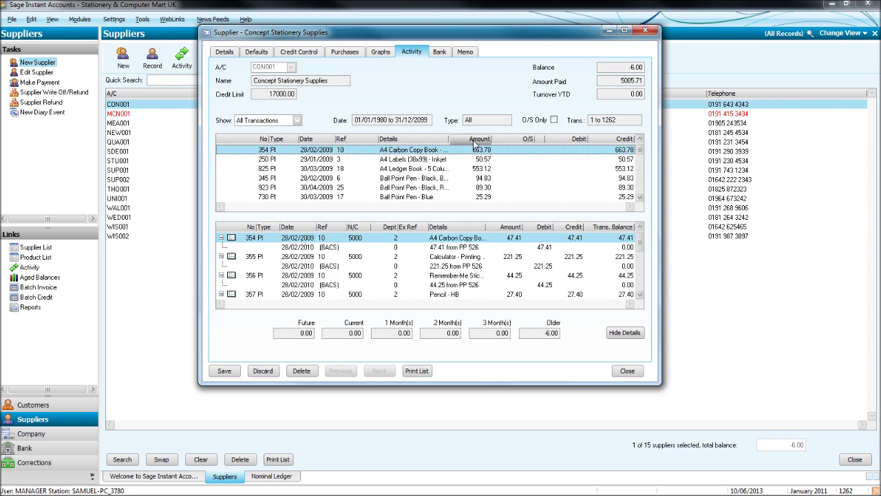
click(567, 139)
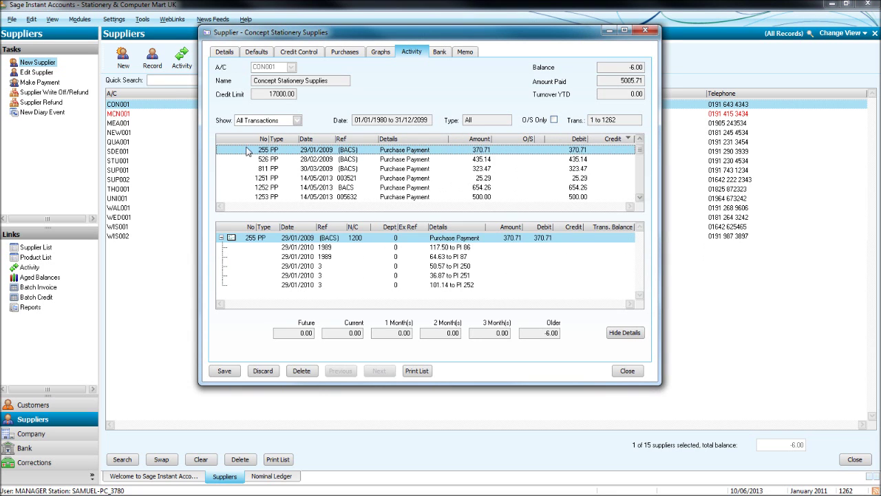
click(252, 139)
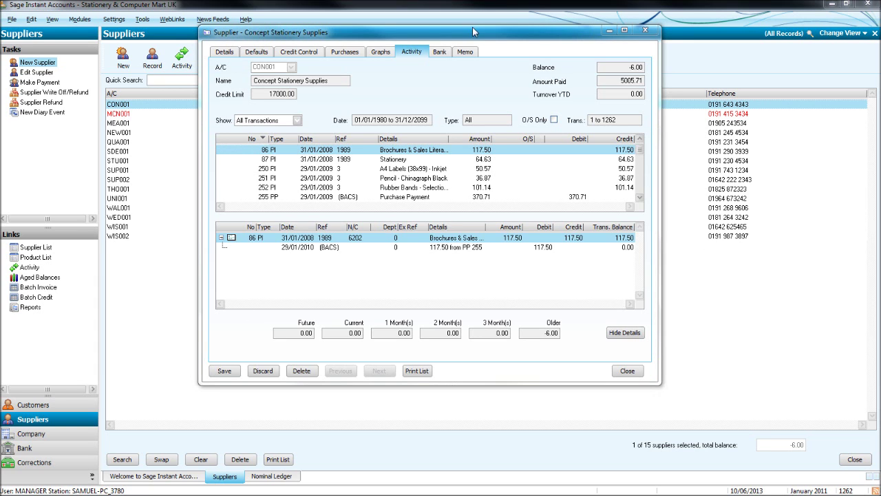
Step: Close the CON001 record, deselect it, and open the Suppliers Letters list
click(645, 30)
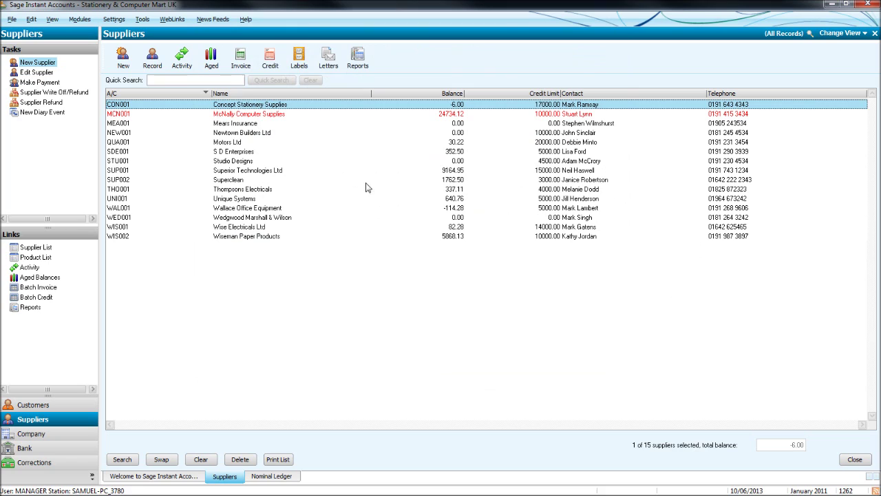
click(324, 105)
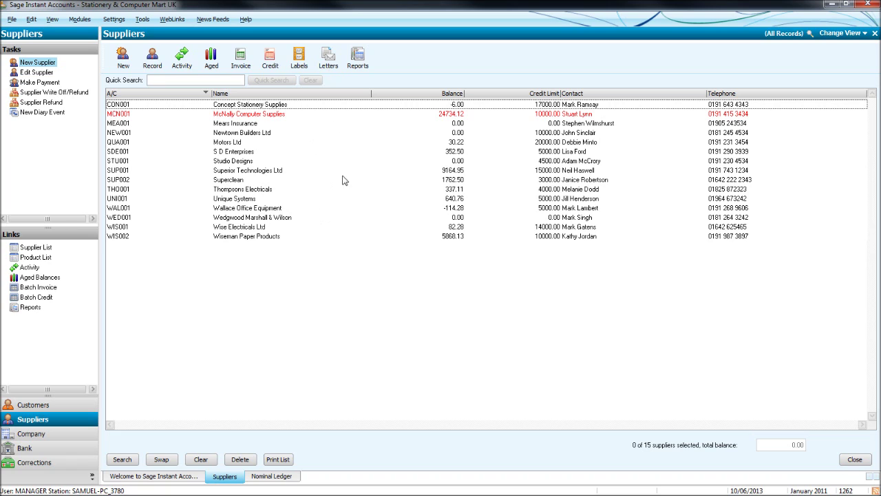
click(330, 64)
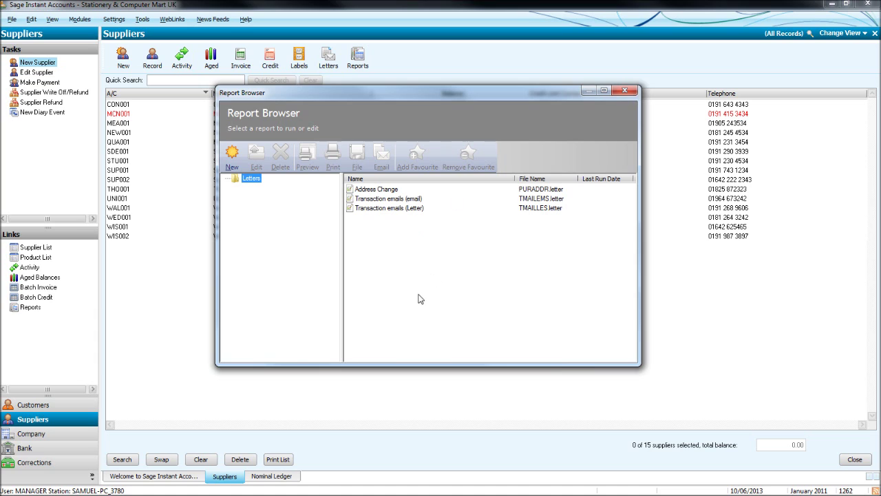
Step: Preview the Address Change letters and read the first supplier's letter and address
click(378, 192)
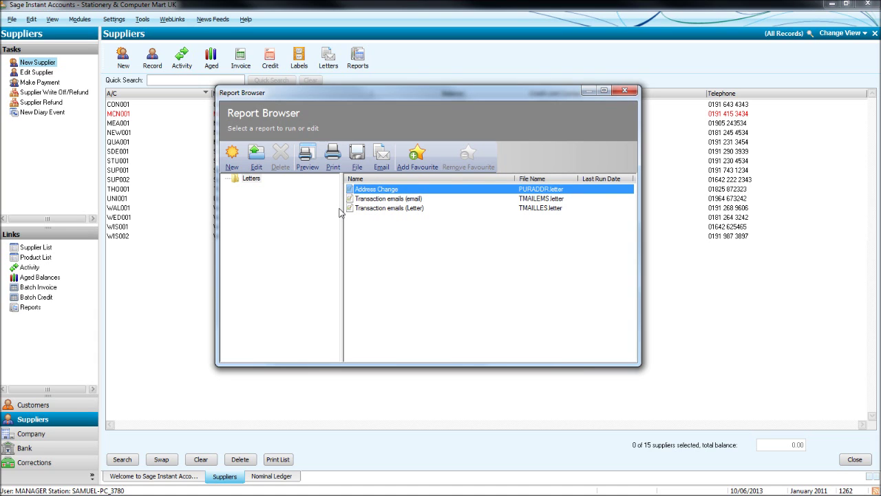
click(313, 163)
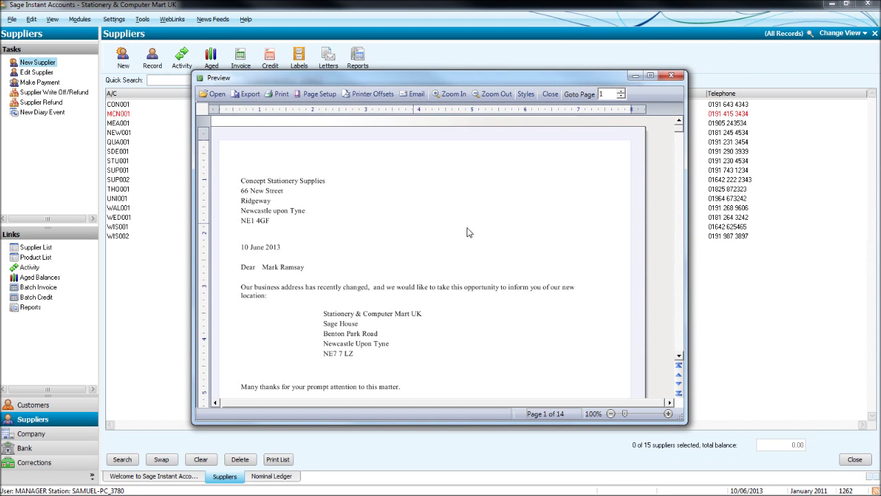
scroll(677, 138, down, 3)
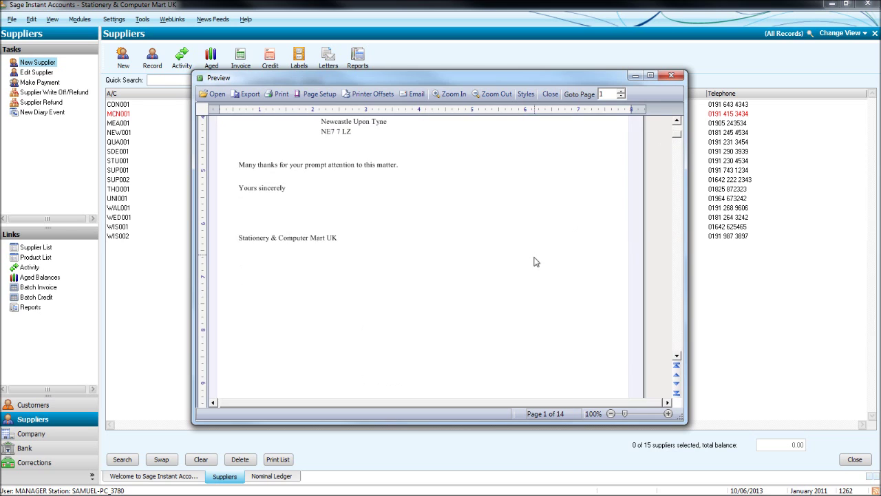
click(678, 122)
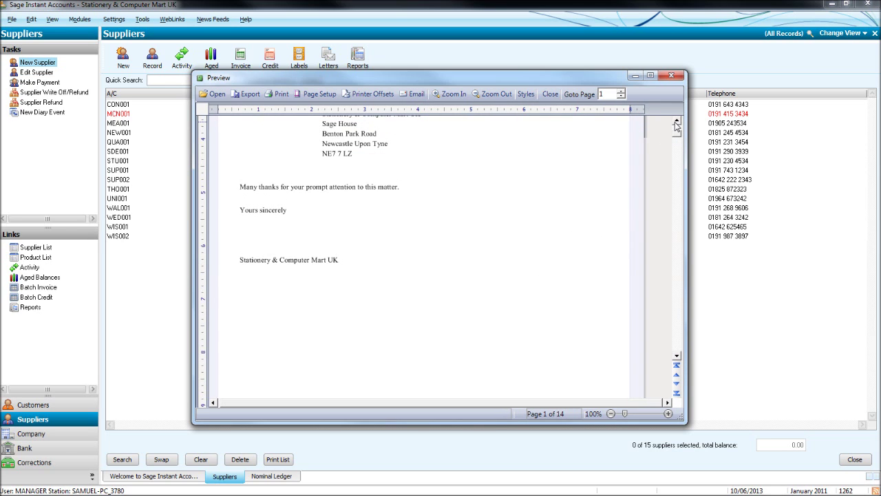
drag(676, 124, 676, 124)
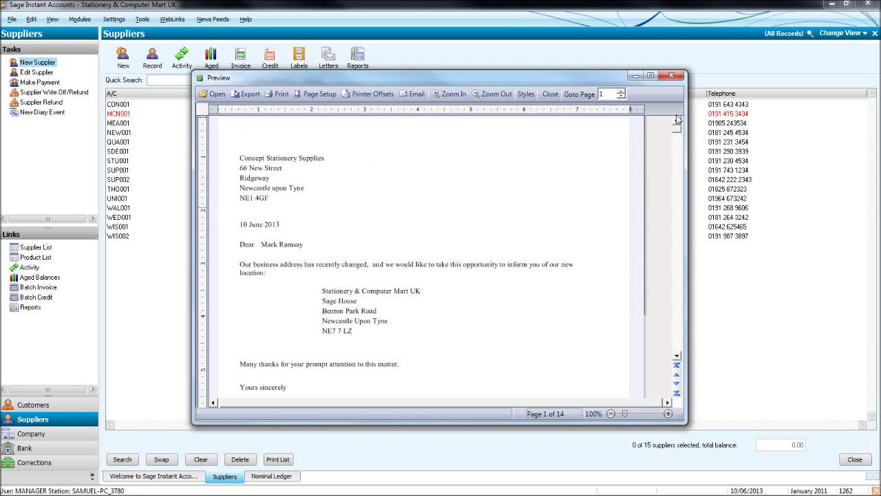
drag(677, 134, 677, 159)
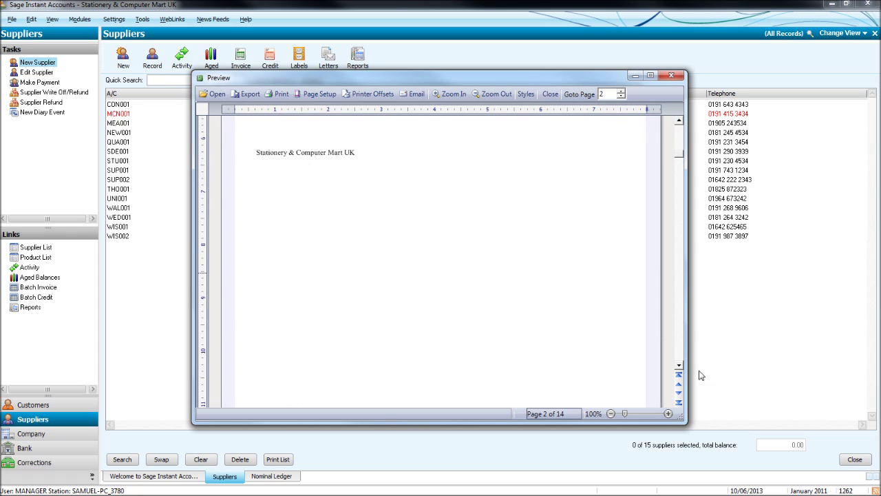
Step: Scroll through the Mears Insurance letter on to the Studio Designs letter
click(678, 367)
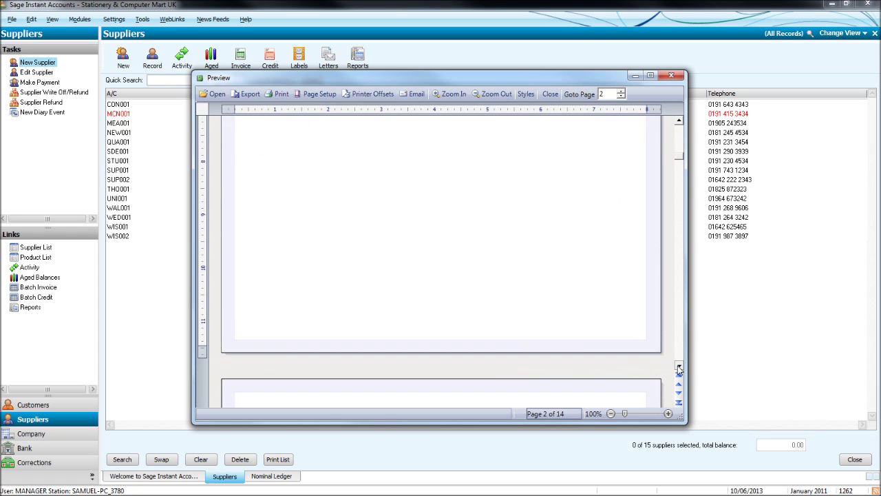
drag(678, 367, 678, 368)
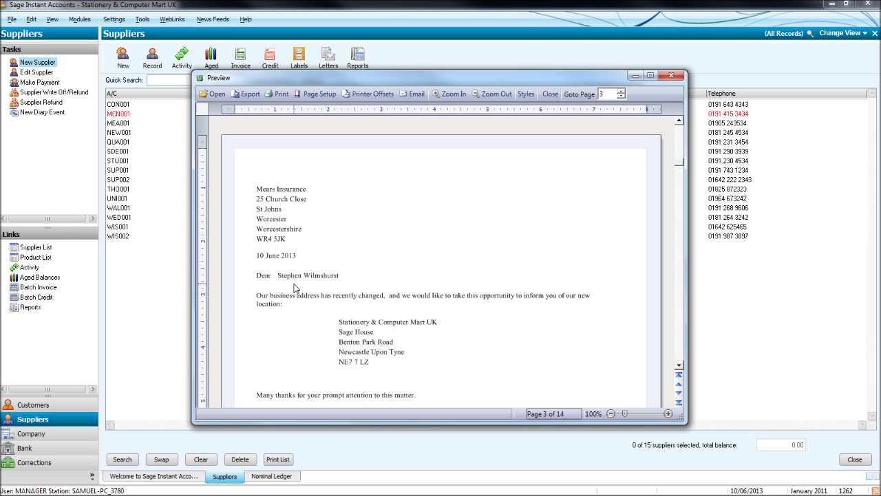
click(679, 366)
click(678, 366)
scroll(678, 367, down, 3)
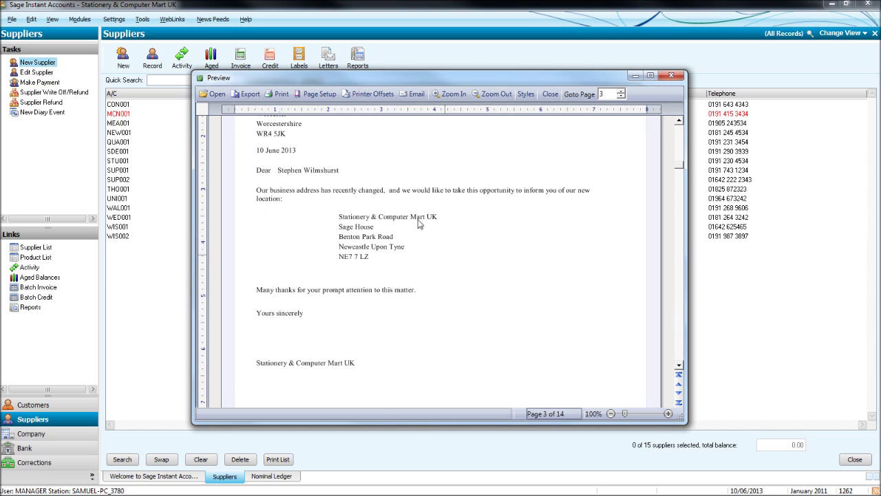
drag(682, 172, 679, 249)
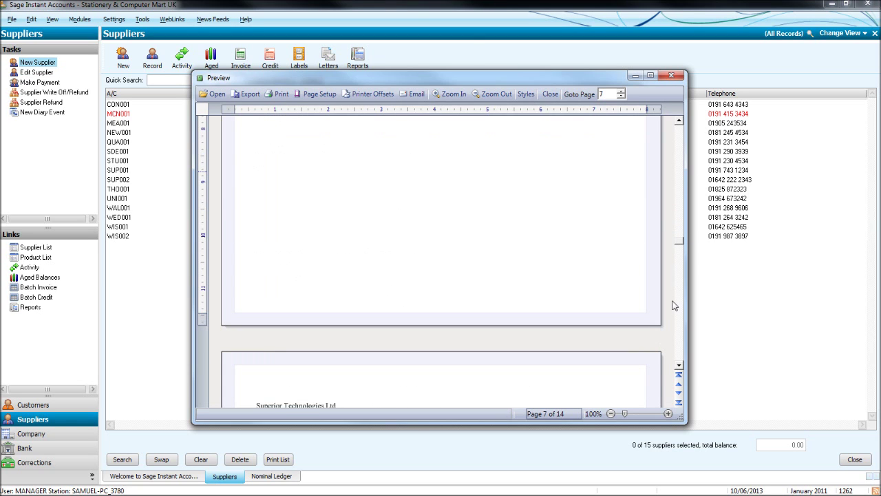
click(679, 122)
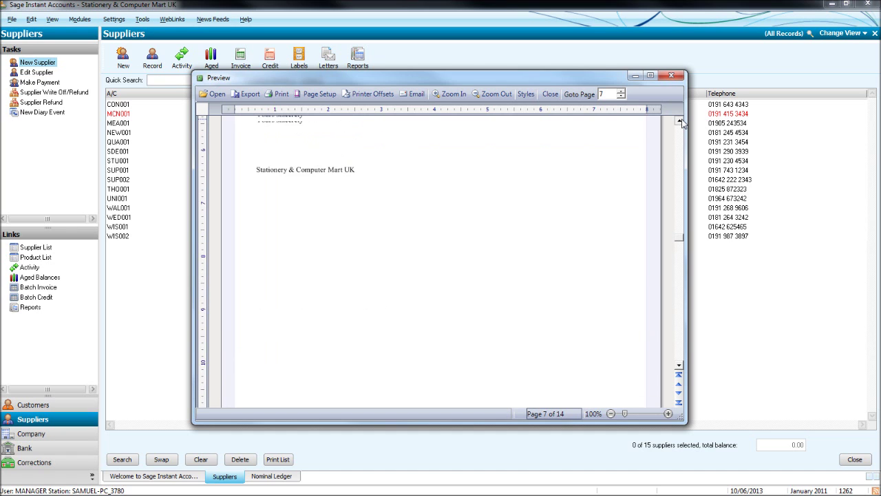
drag(680, 122, 680, 121)
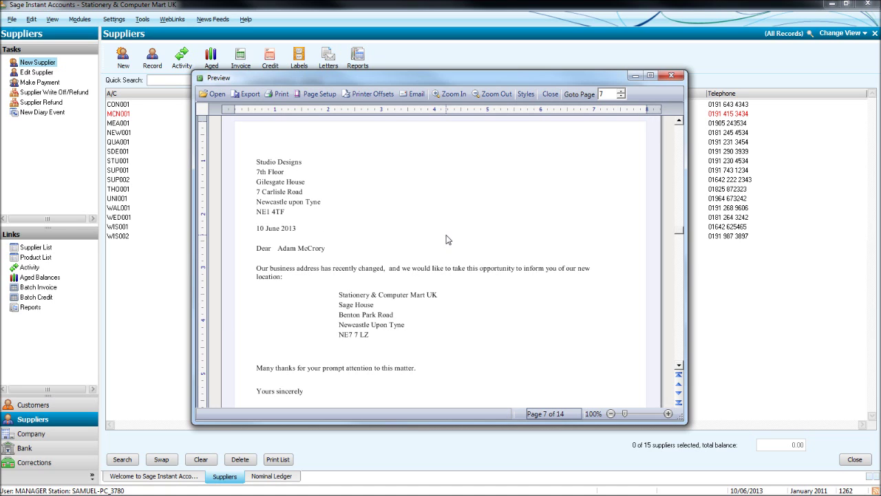
Step: Close the letter preview and the letters Report Browser
click(672, 76)
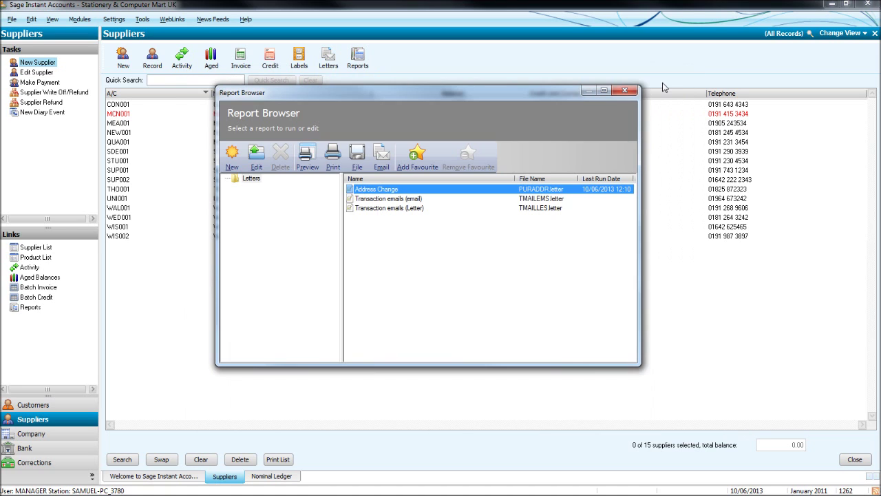
click(386, 200)
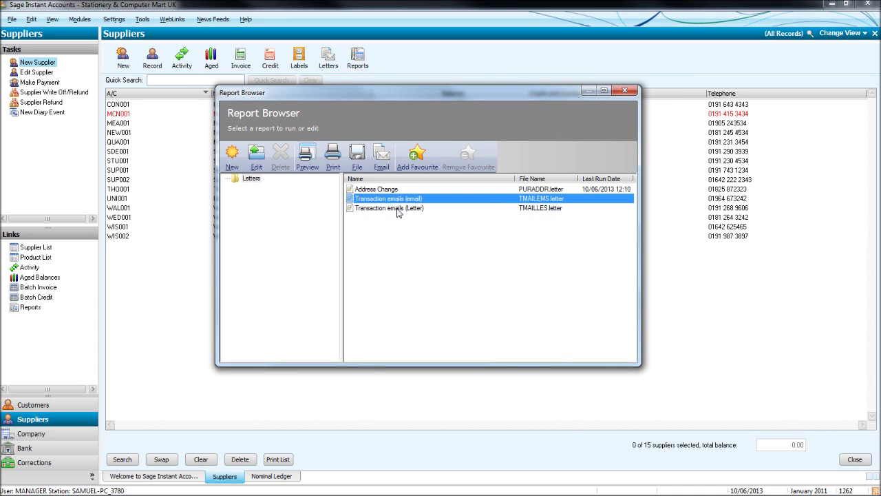
click(401, 189)
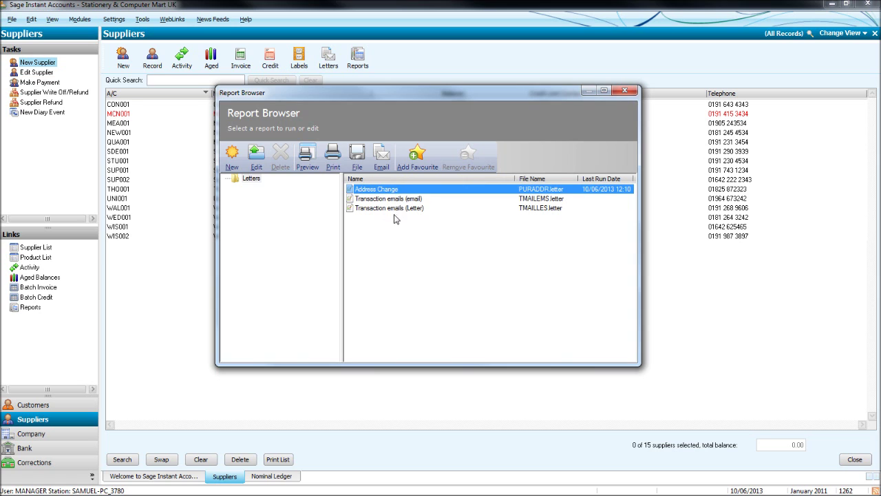
click(625, 92)
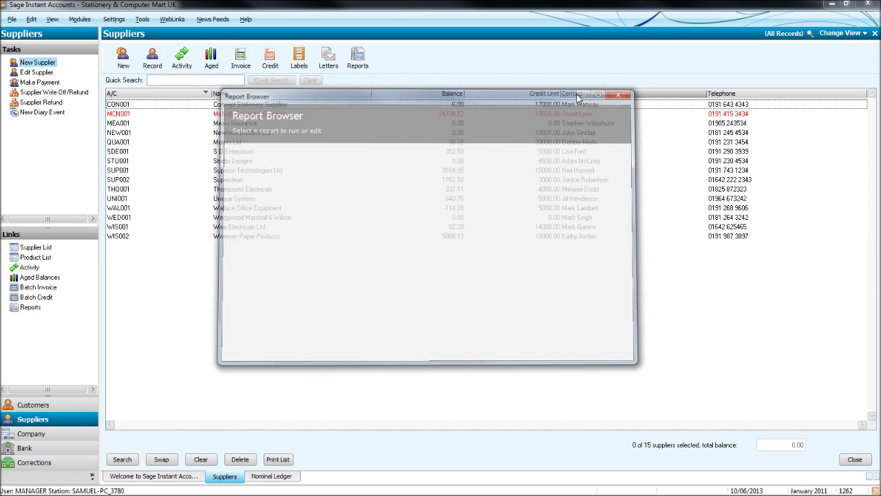
Step: Open the supplier Report Browser, browse its folders, and end on Aged Creditors Reports
click(357, 62)
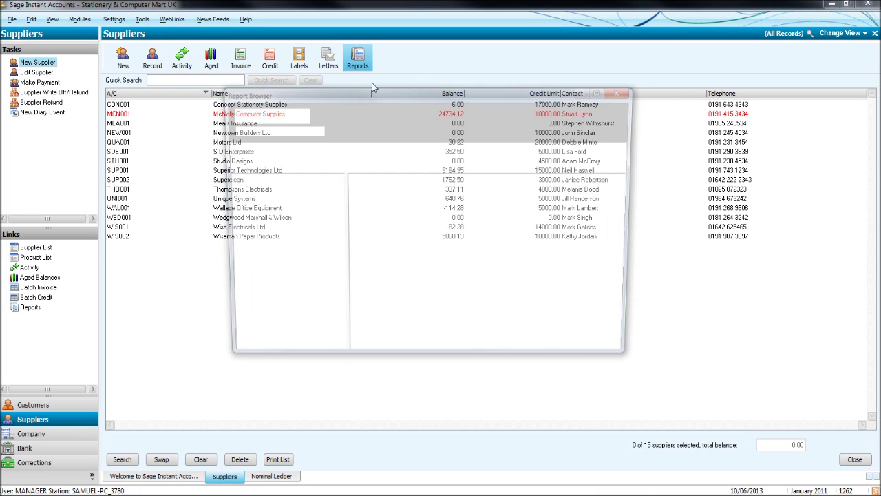
click(272, 205)
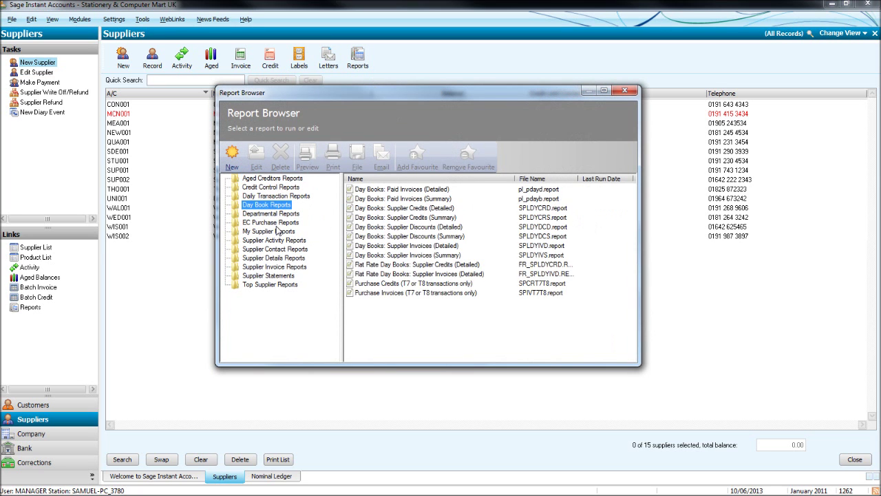
click(278, 223)
click(281, 258)
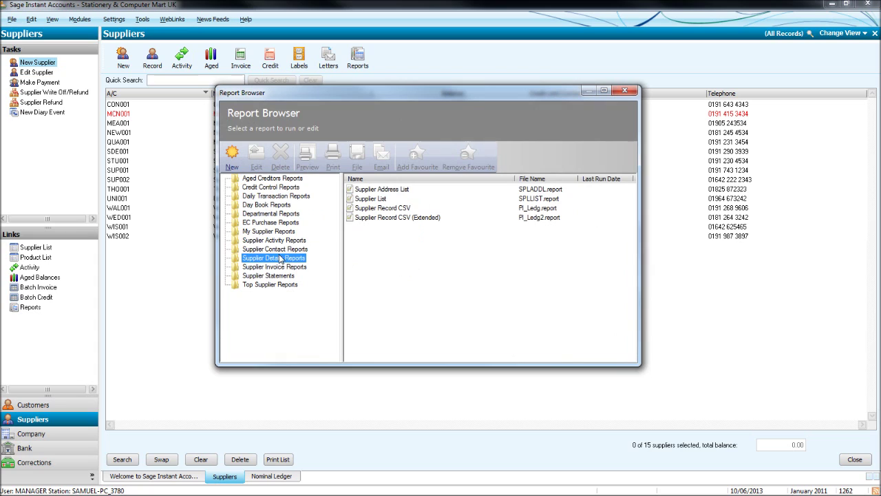
click(279, 240)
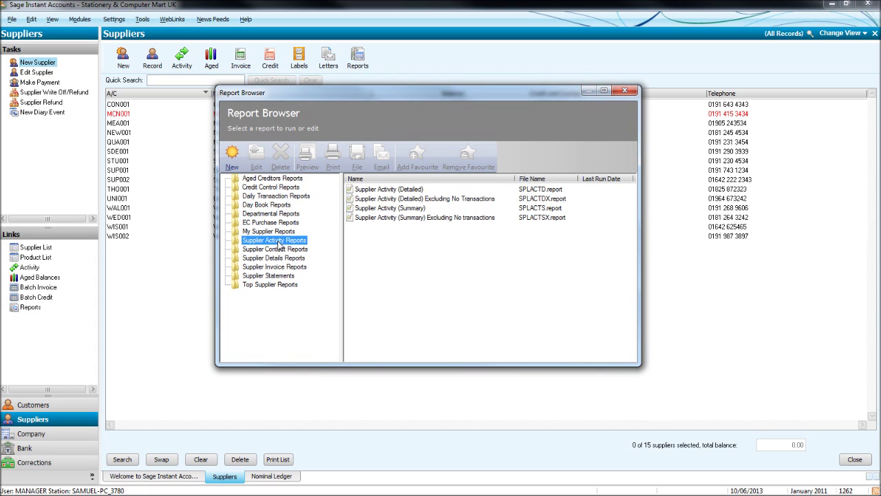
click(285, 180)
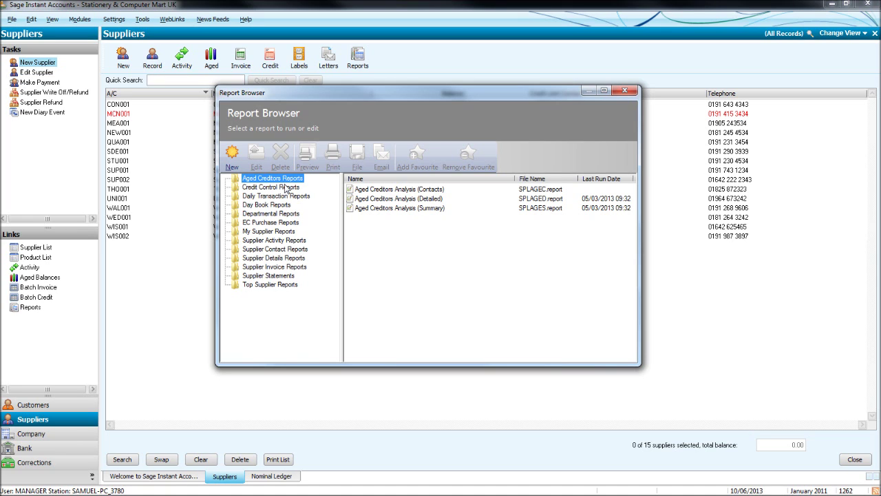
Step: Preview Aged Creditors Analysis (Summary) with default criteria, maximized, totalling 42,832.29
click(399, 209)
click(307, 160)
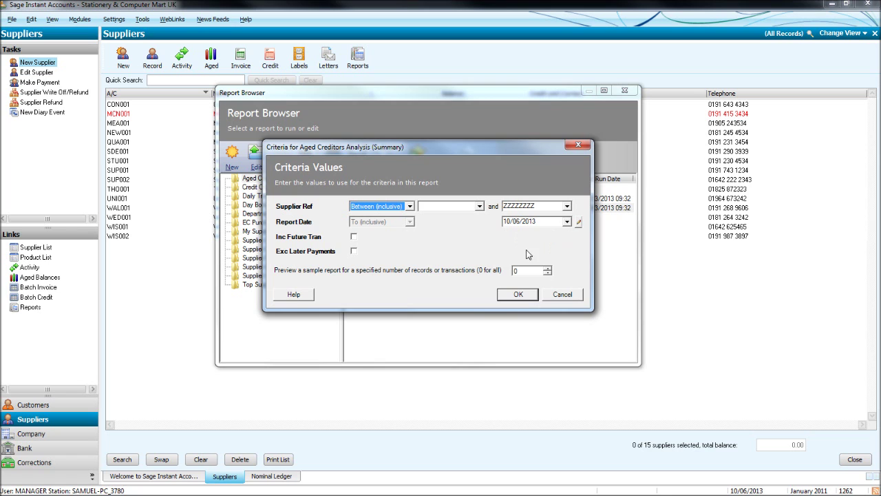
click(519, 295)
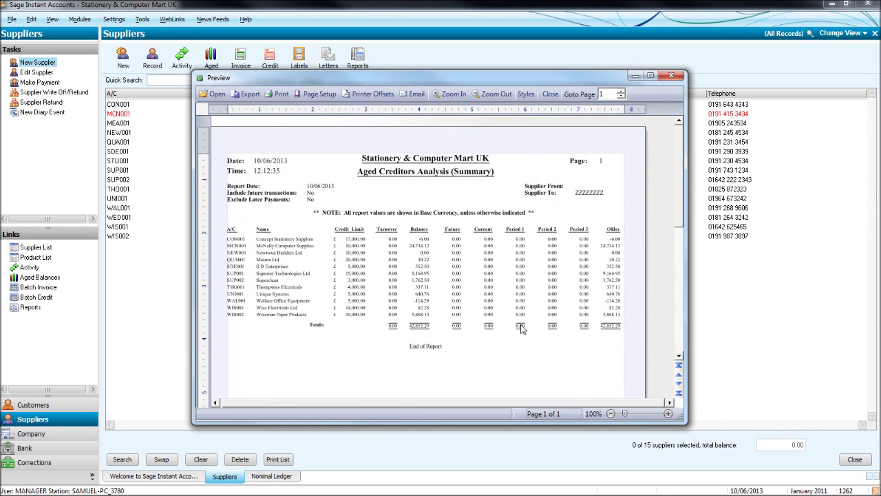
click(650, 76)
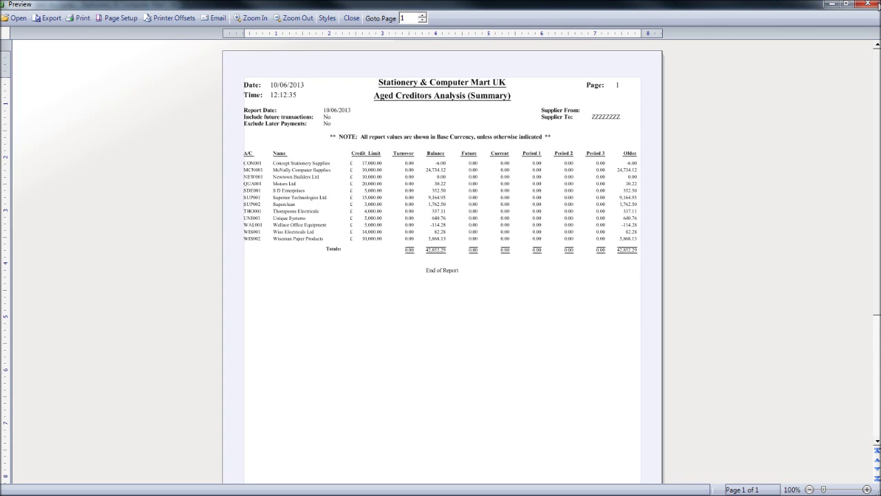
Step: Preview Aged Creditors Analysis (Detailed) full screen with default criteria, scroll its pages, then close it
click(866, 4)
click(395, 198)
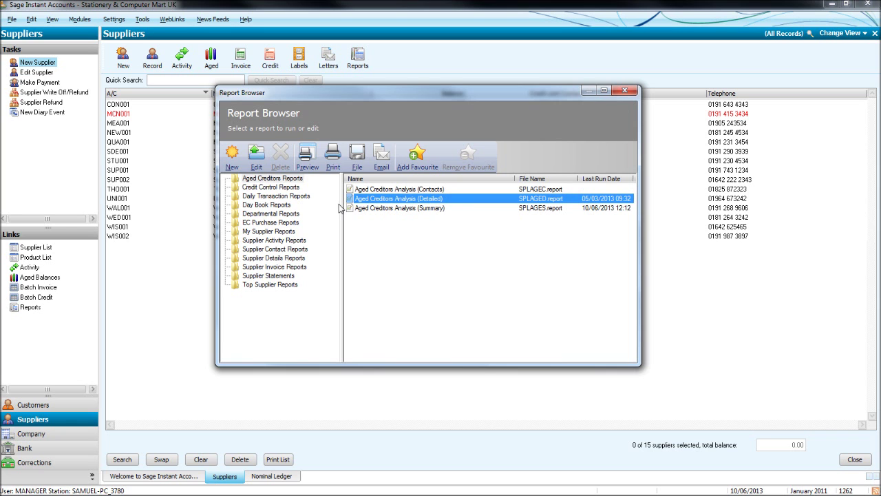
click(307, 158)
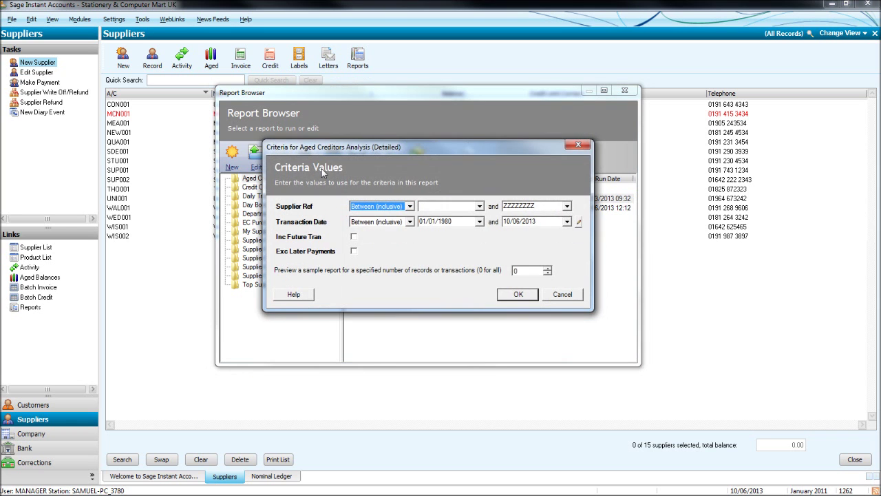
click(506, 297)
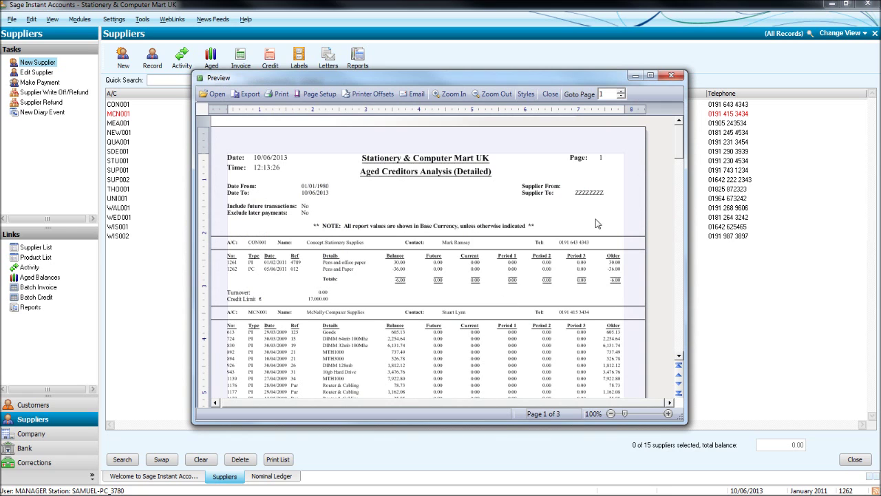
scroll(680, 148, down, 3)
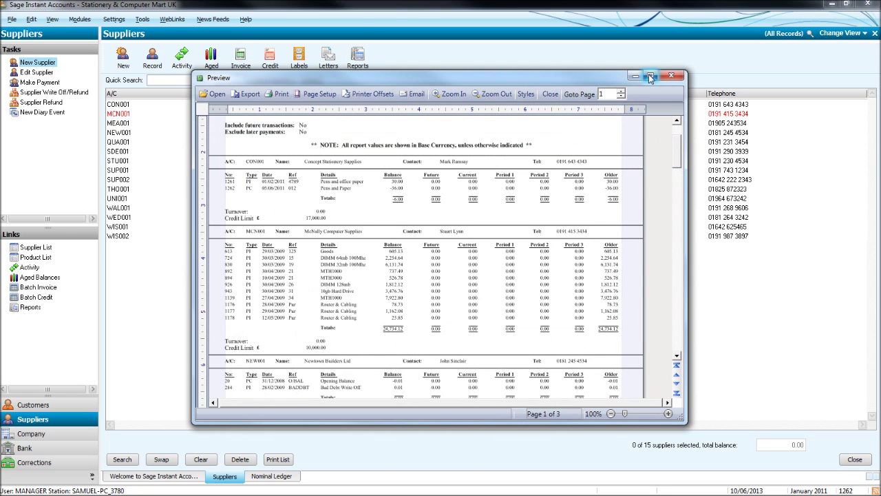
click(650, 77)
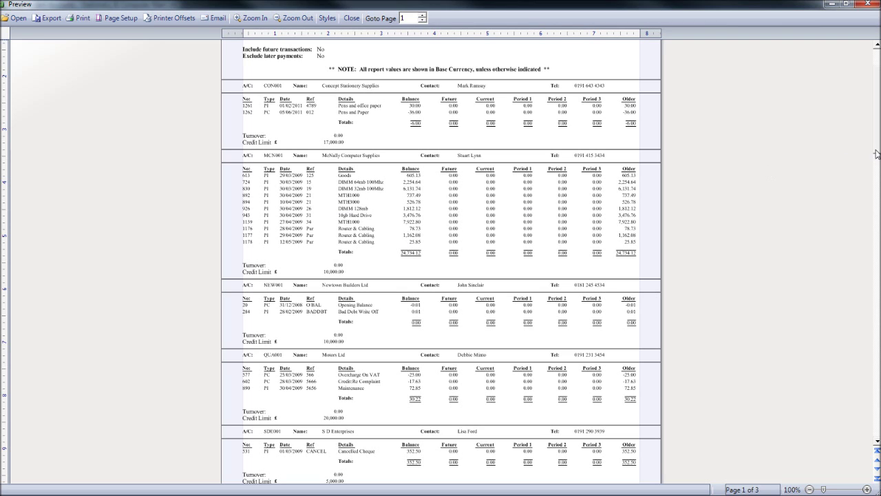
drag(877, 148, 764, 216)
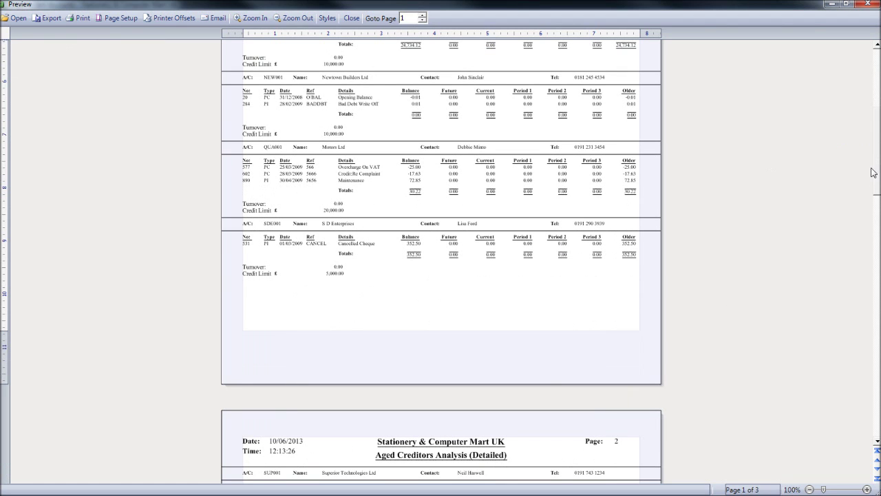
drag(876, 172, 879, 273)
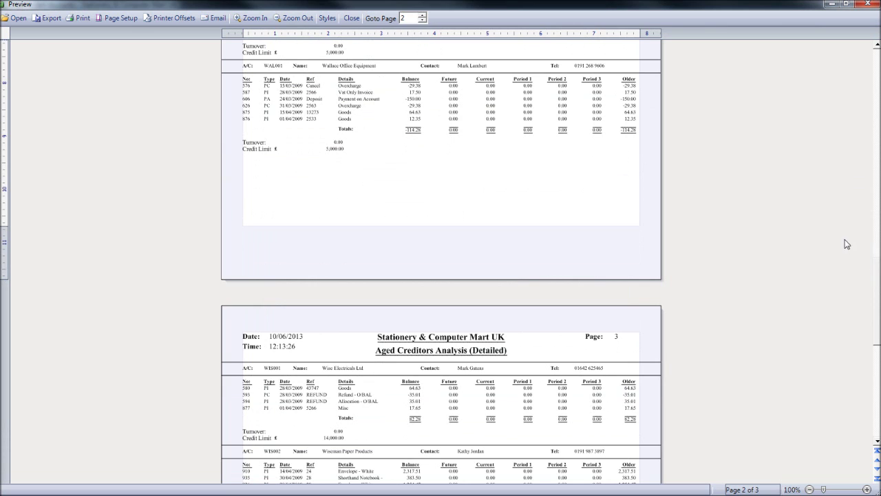
click(869, 5)
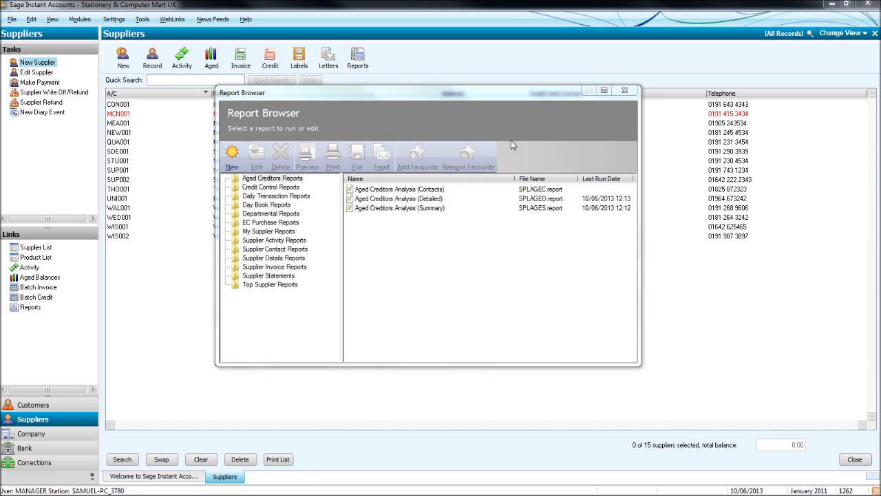
Step: Close the Report Browser and choose Period Ageing on the Supplier Defaults Ageing tab
click(625, 91)
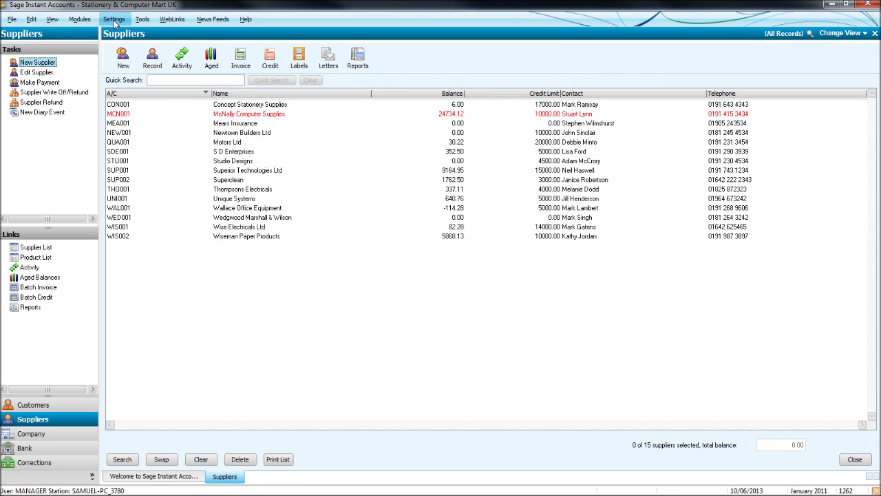
click(114, 20)
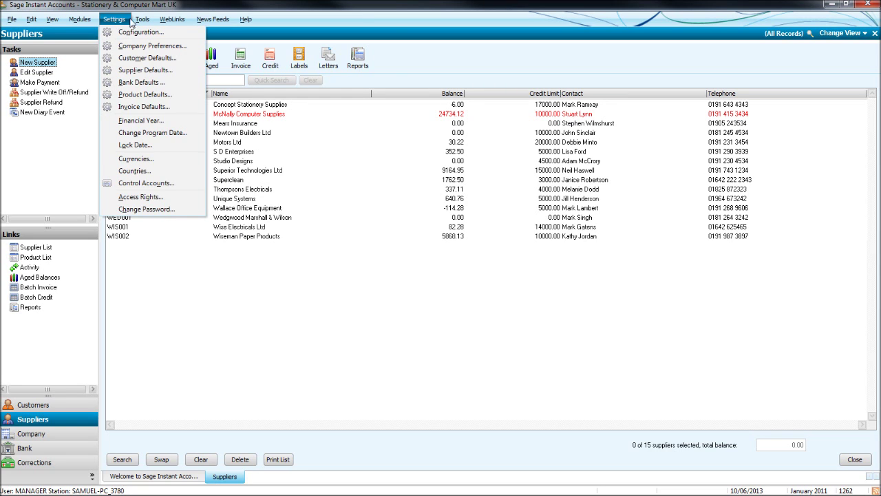
click(138, 71)
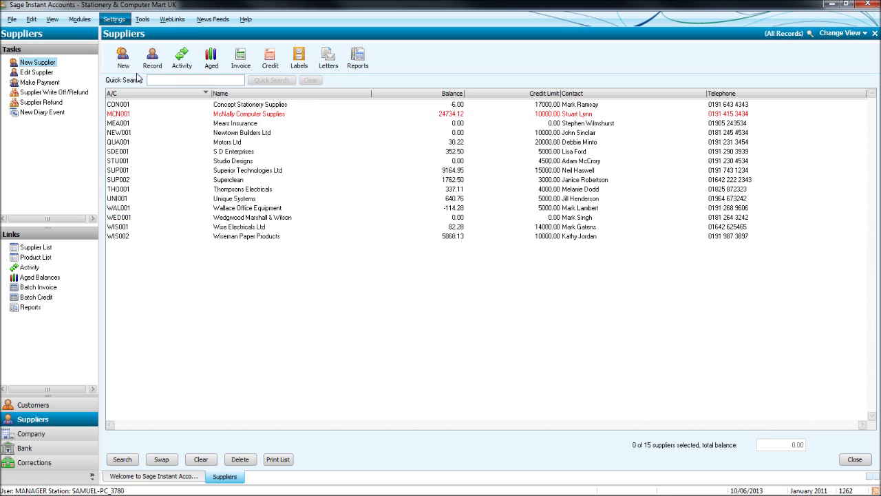
click(390, 135)
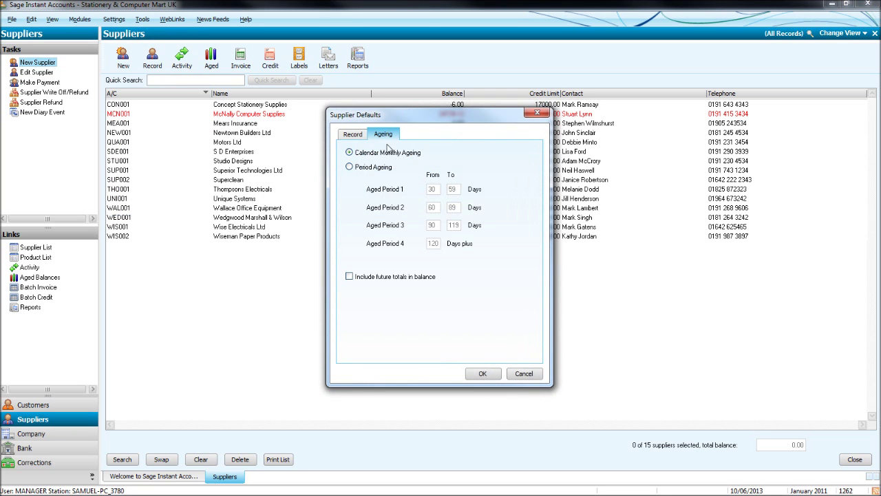
click(350, 168)
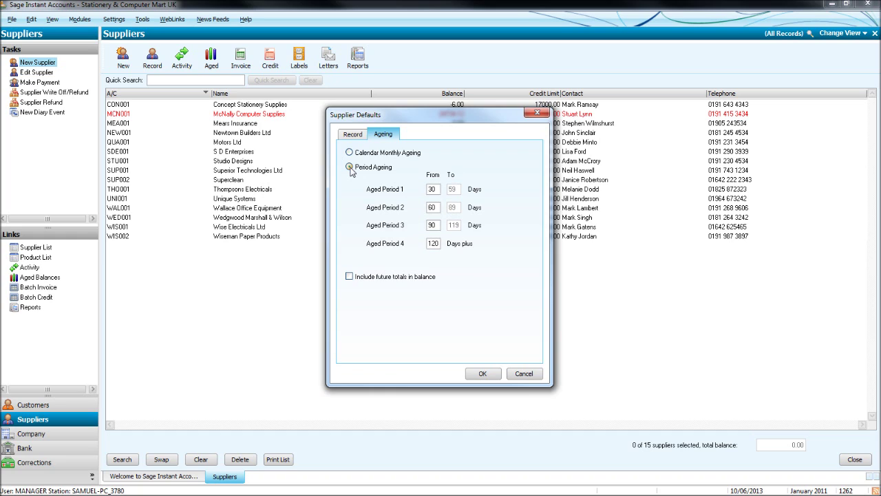